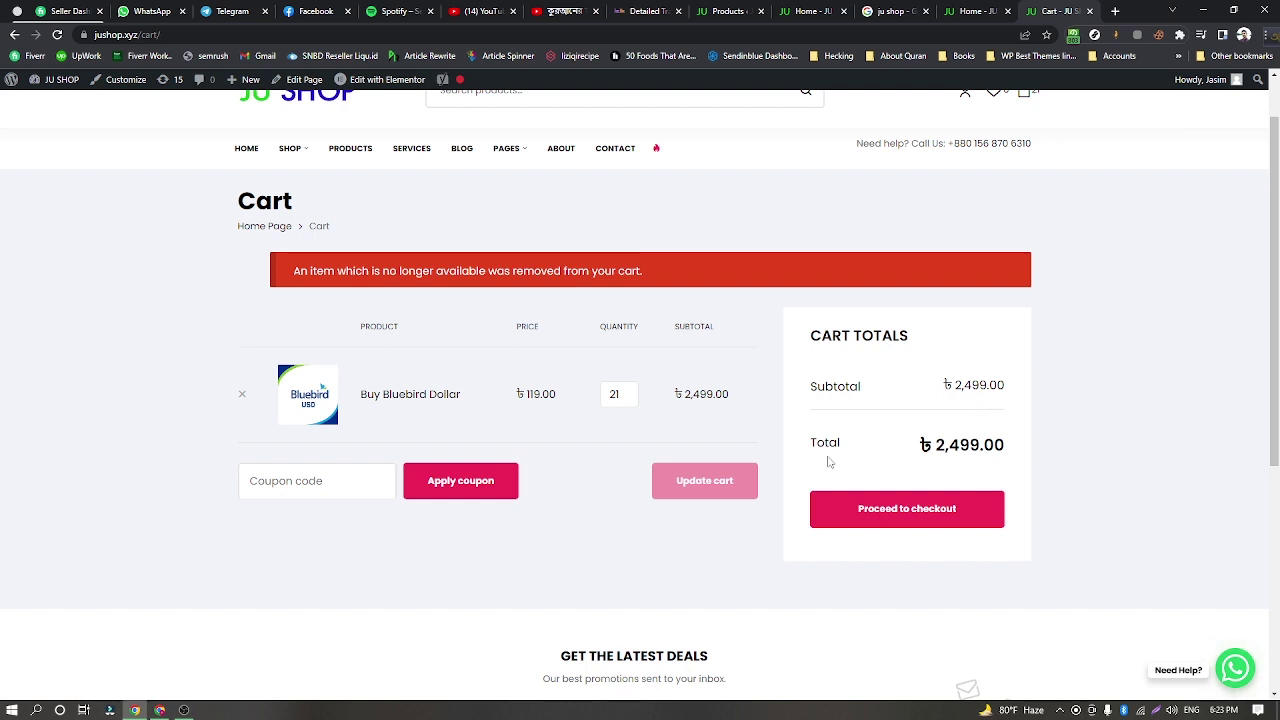
# Review the cart's 21 Buy Bluebird Dollar line and the ৳2,499.00 subtotal and total.
pyautogui.scroll(-1, 850, 490)
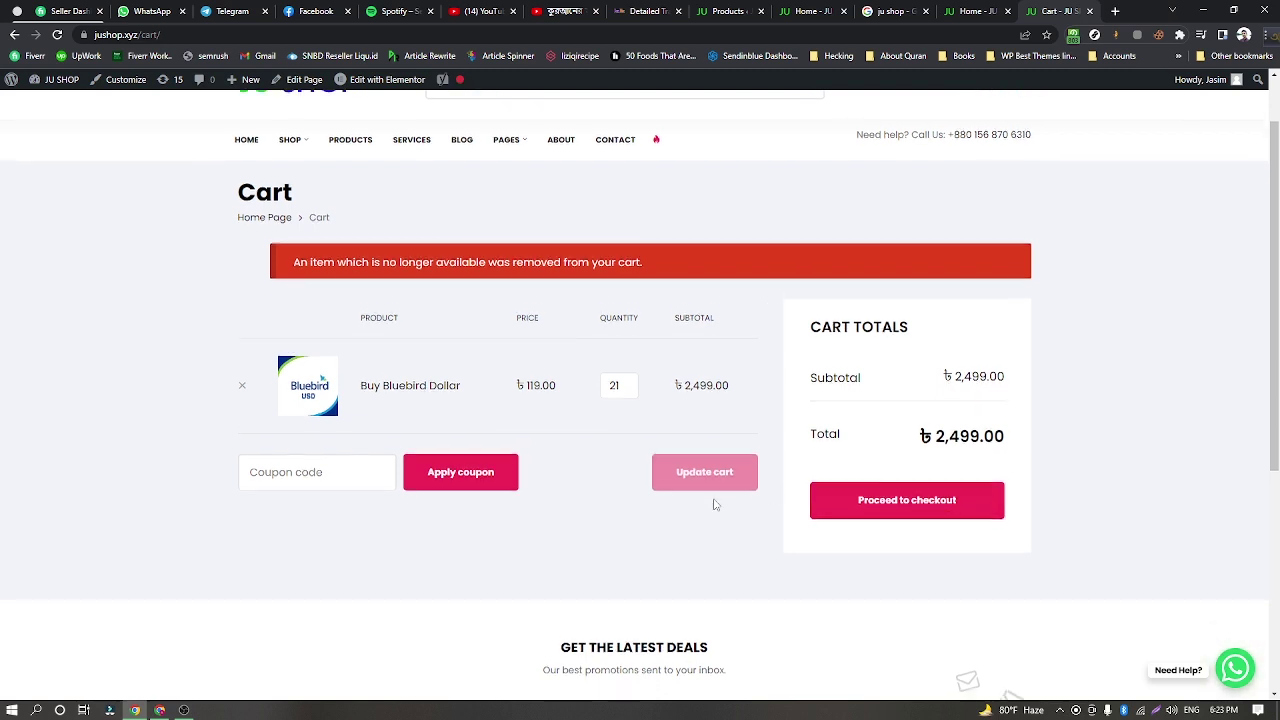
pyautogui.scroll(1, 636, 462)
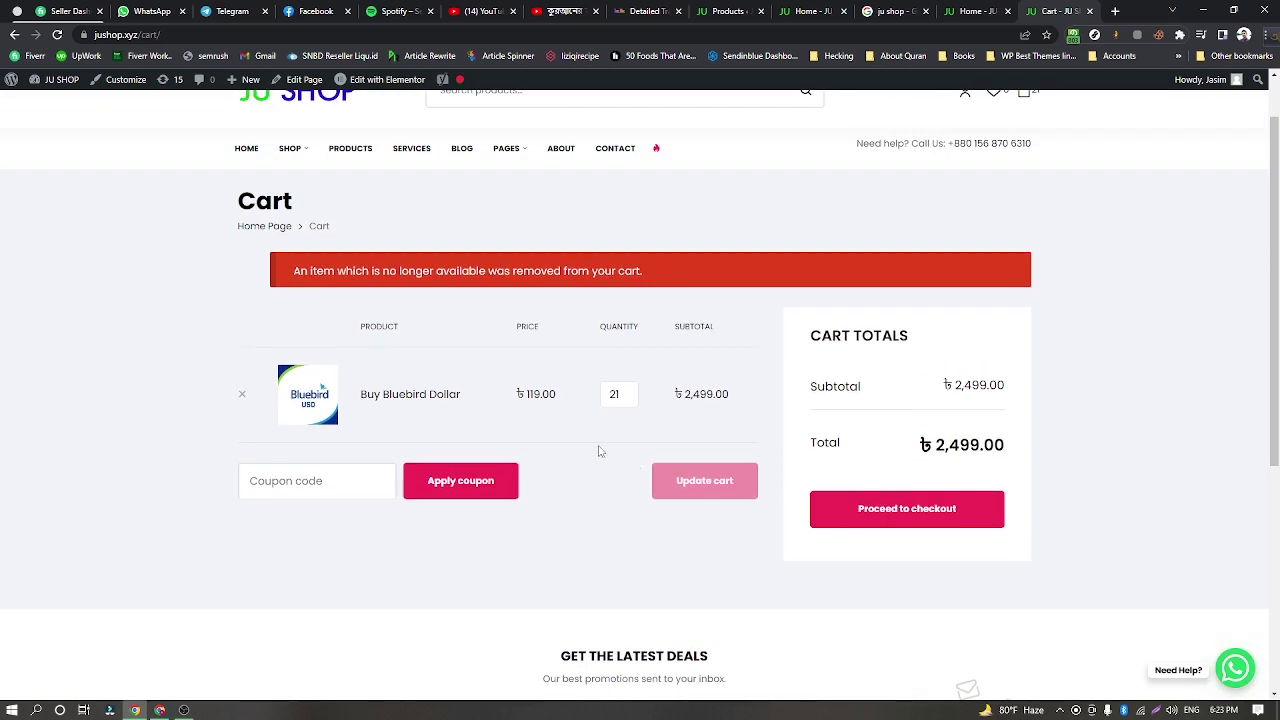
# Go to checkout and look over the ৳46.00 bKash Charge and ৳2,545.00 total.
pyautogui.click(877, 516)
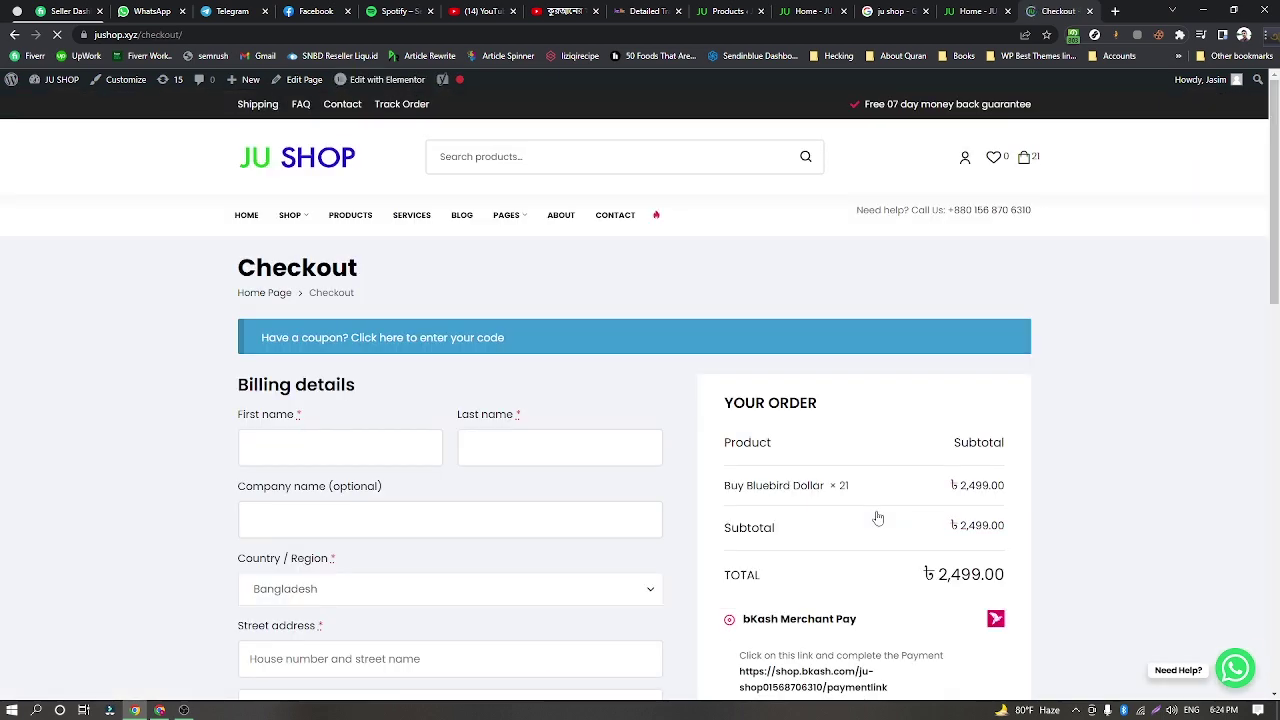
pyautogui.scroll(-2, 440, 430)
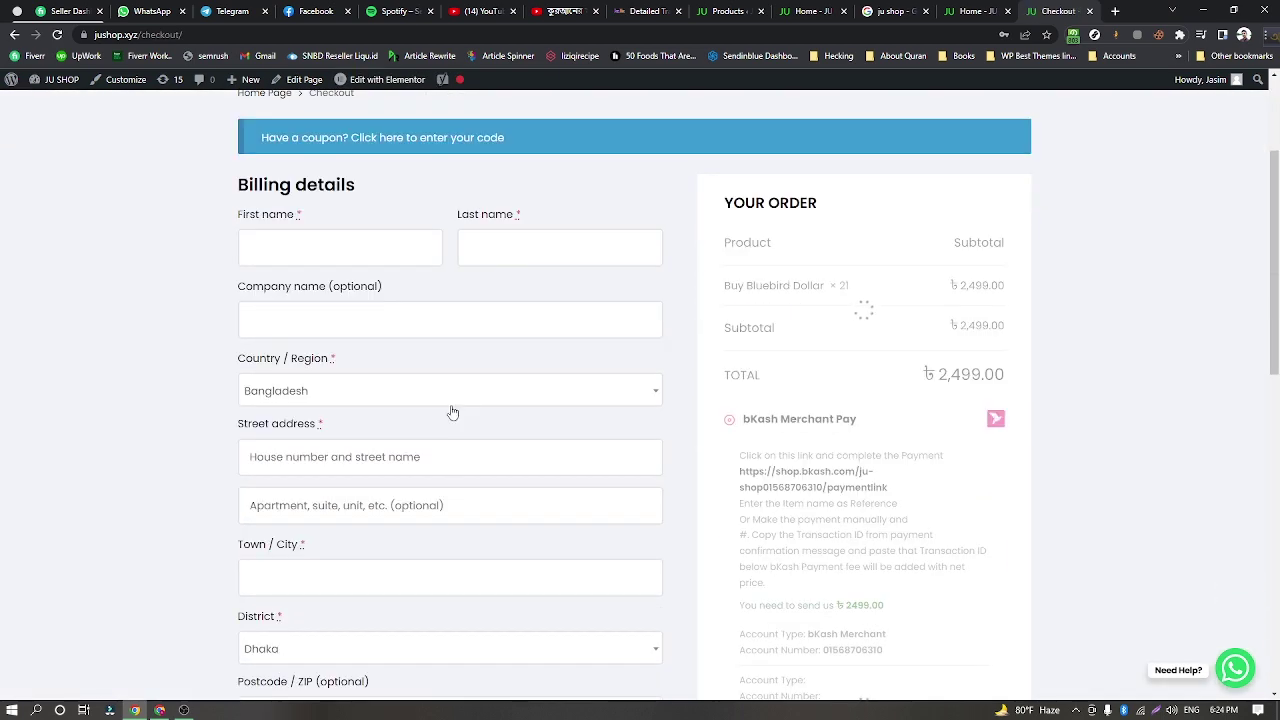
pyautogui.scroll(2, 453, 412)
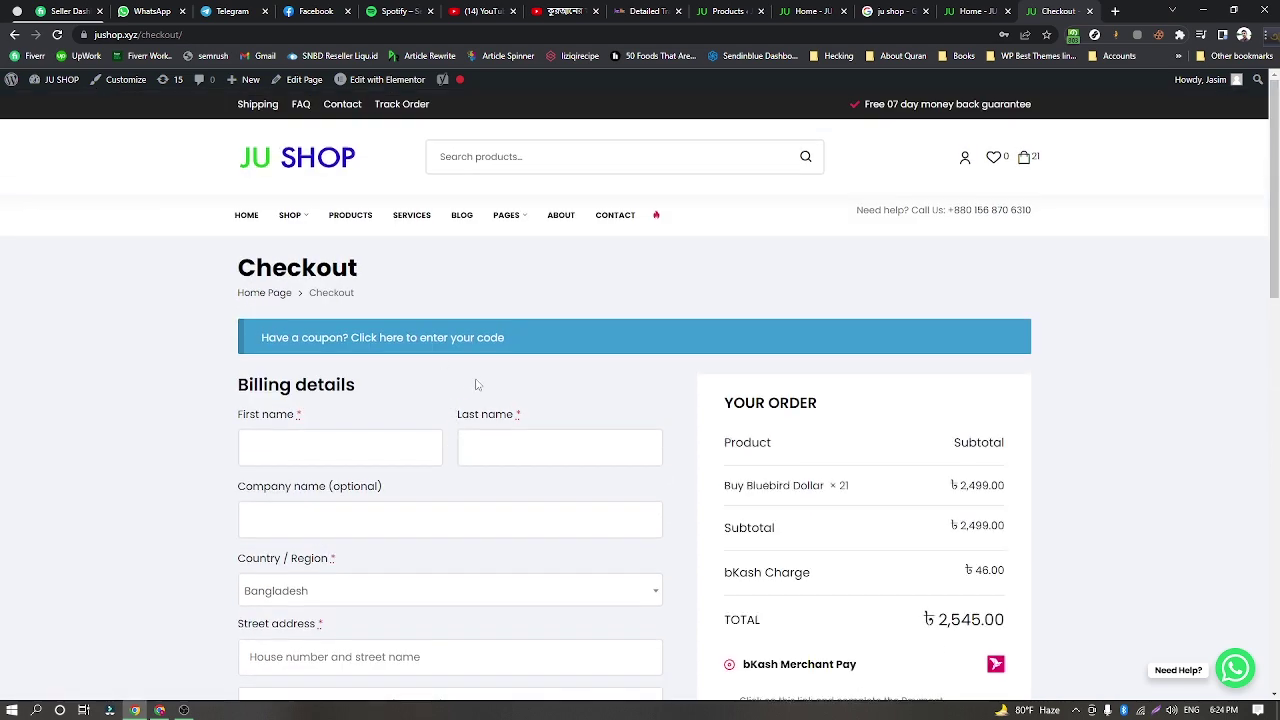
pyautogui.scroll(-3, 476, 384)
# Visit the First name, Last name, Company and Street address billing fields.
pyautogui.click(352, 181)
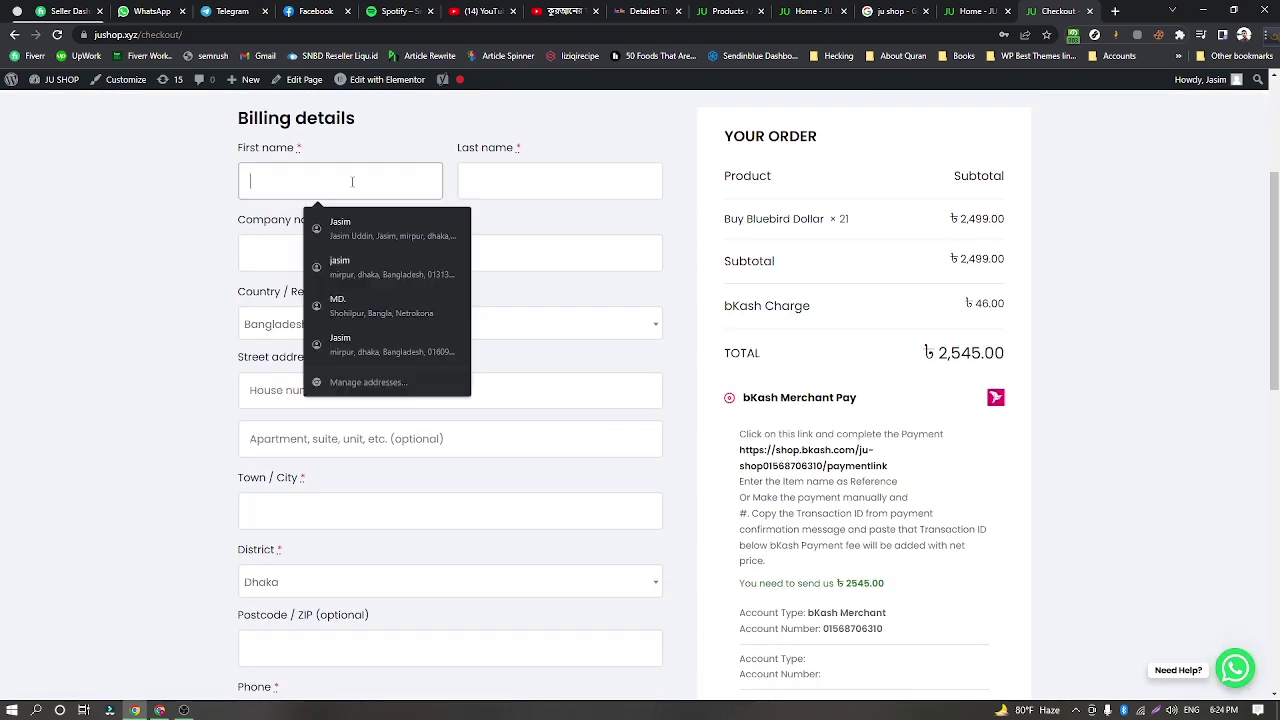
pyautogui.click(471, 180)
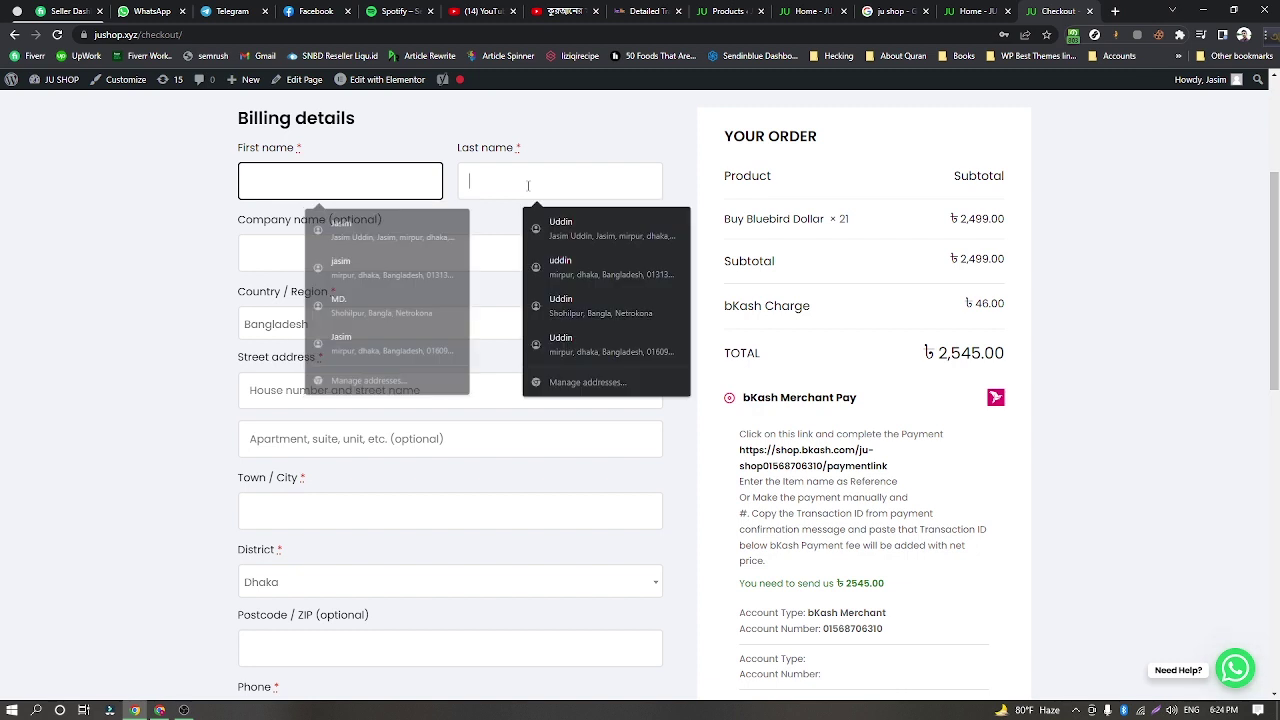
pyautogui.click(378, 259)
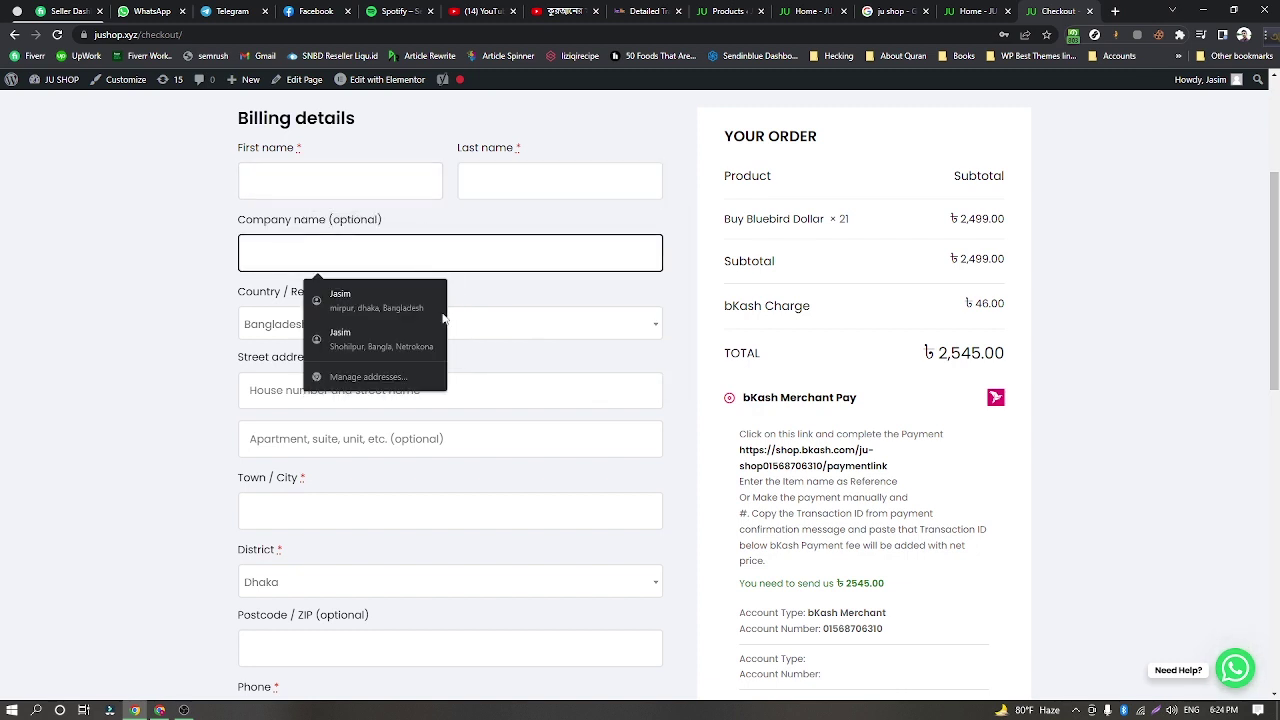
pyautogui.click(252, 344)
pyautogui.scroll(-1, 304, 393)
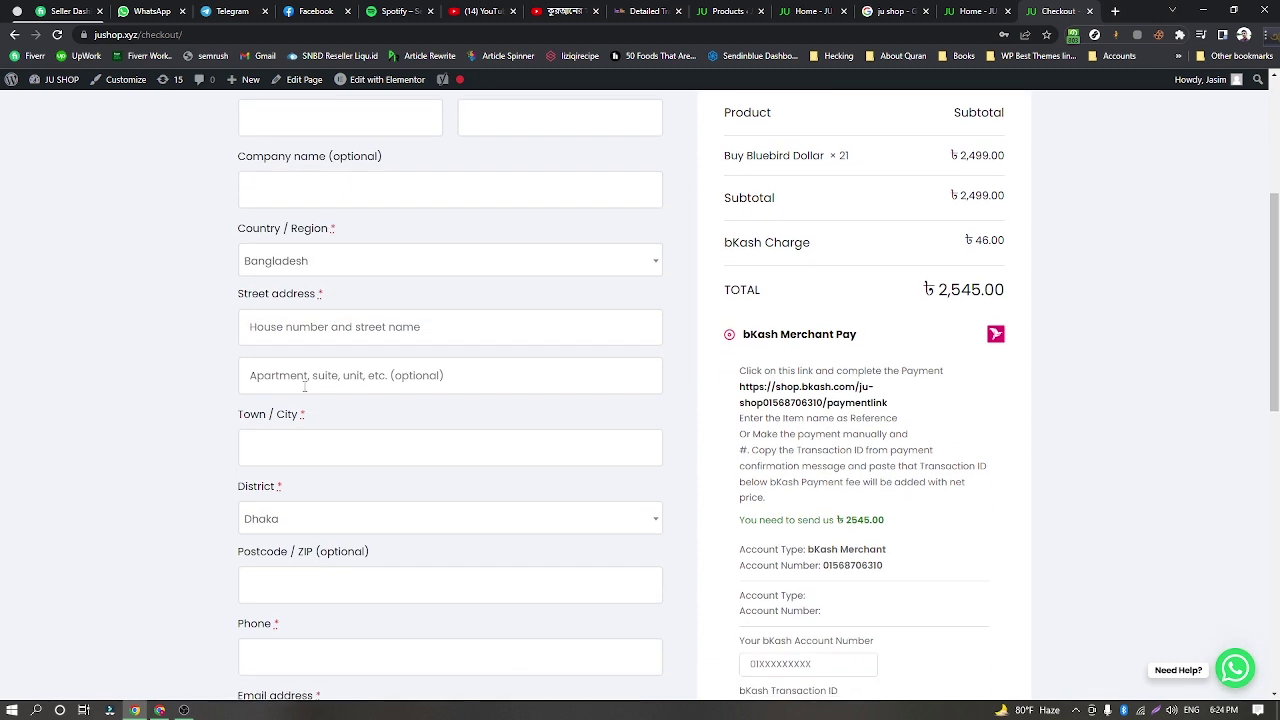
pyautogui.click(443, 331)
# Move down to the Email address and Order notes fields, then return to the top.
pyautogui.scroll(-1, 544, 440)
pyautogui.scroll(-2, 544, 440)
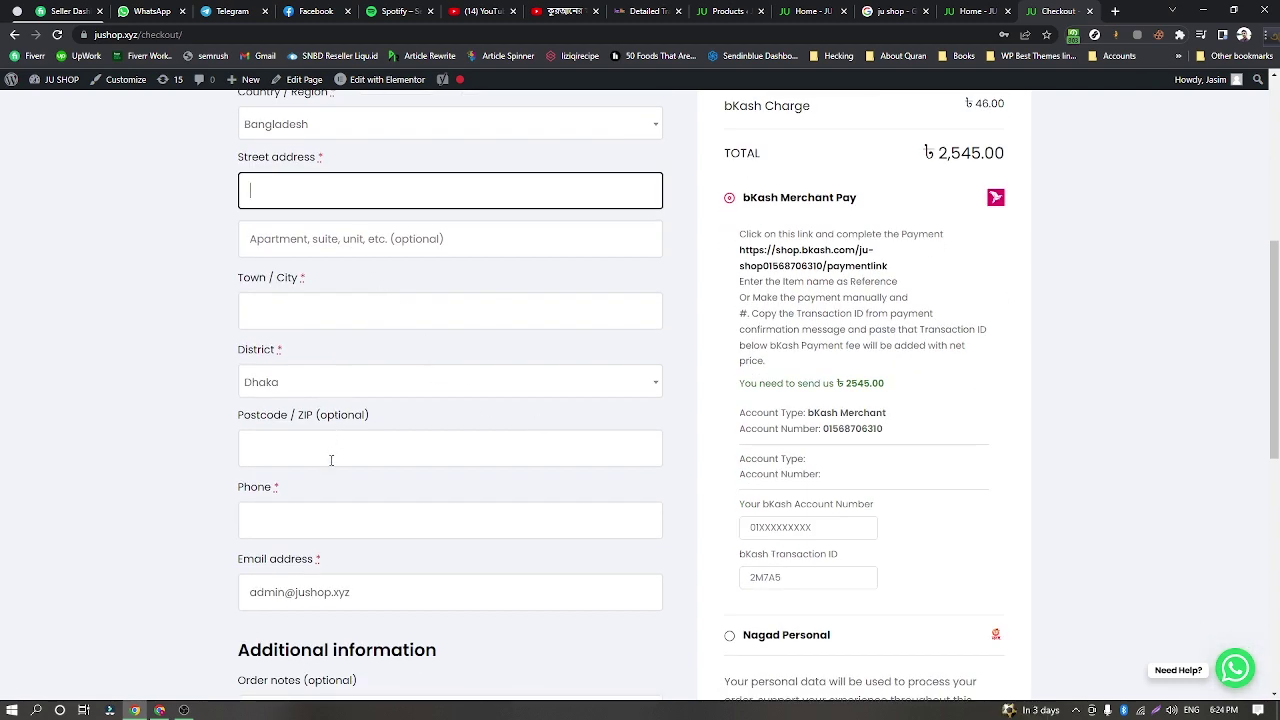
pyautogui.scroll(-1, 331, 460)
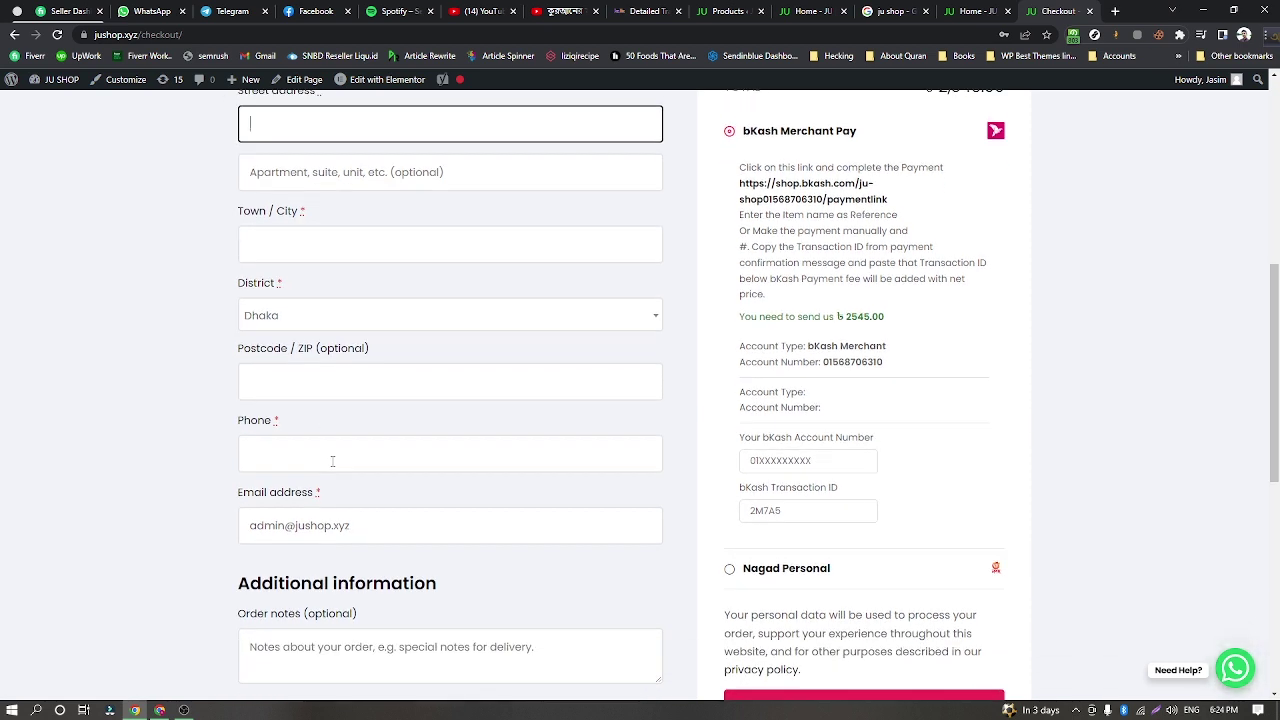
pyautogui.click(322, 528)
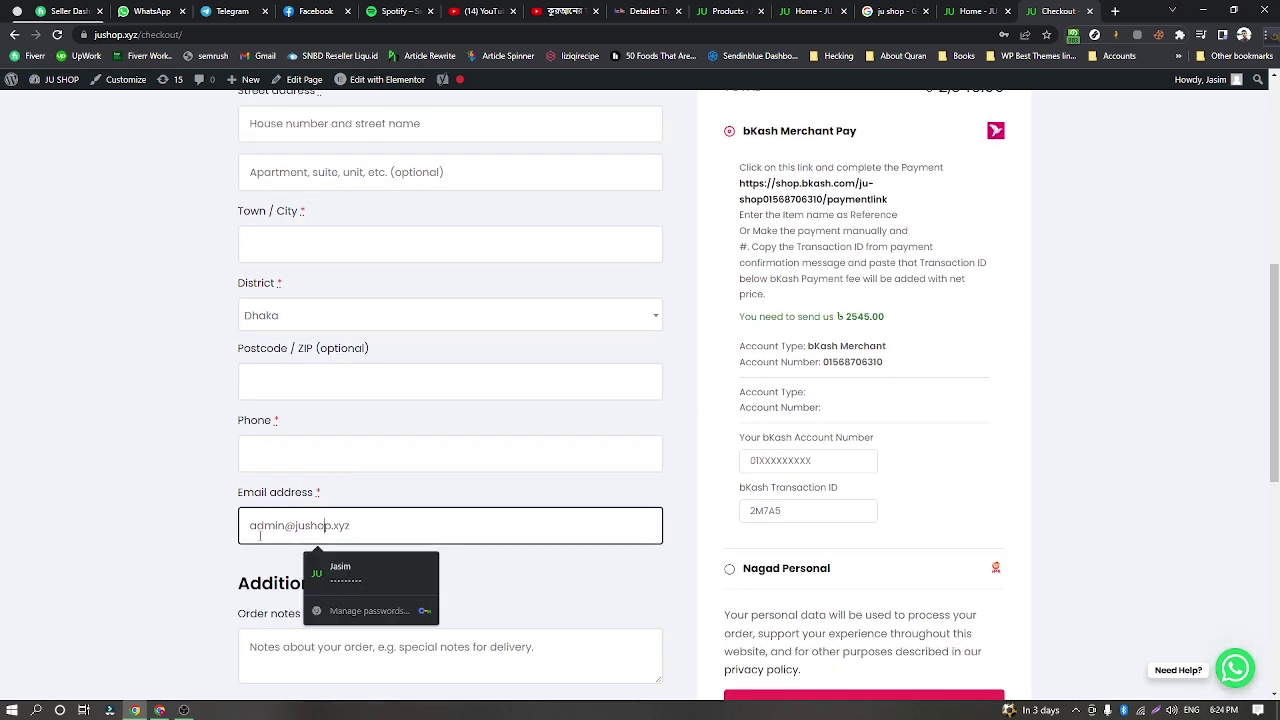
pyautogui.click(214, 530)
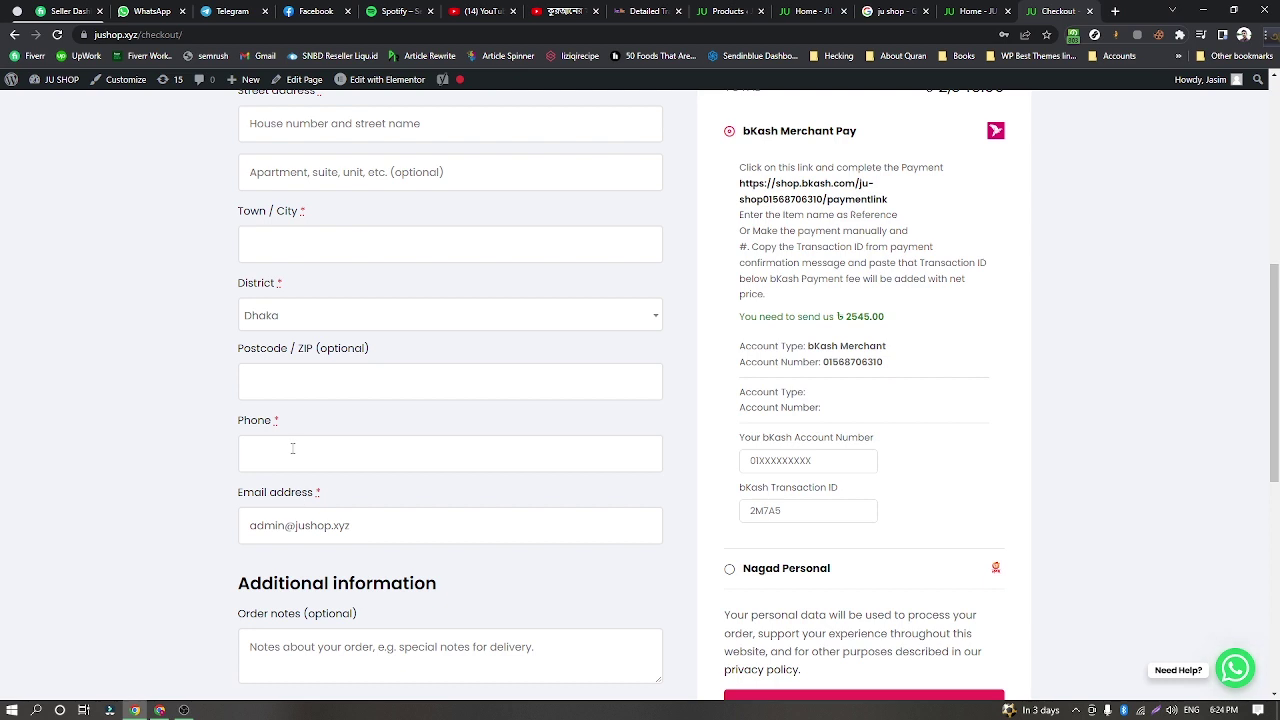
pyautogui.scroll(-2, 293, 448)
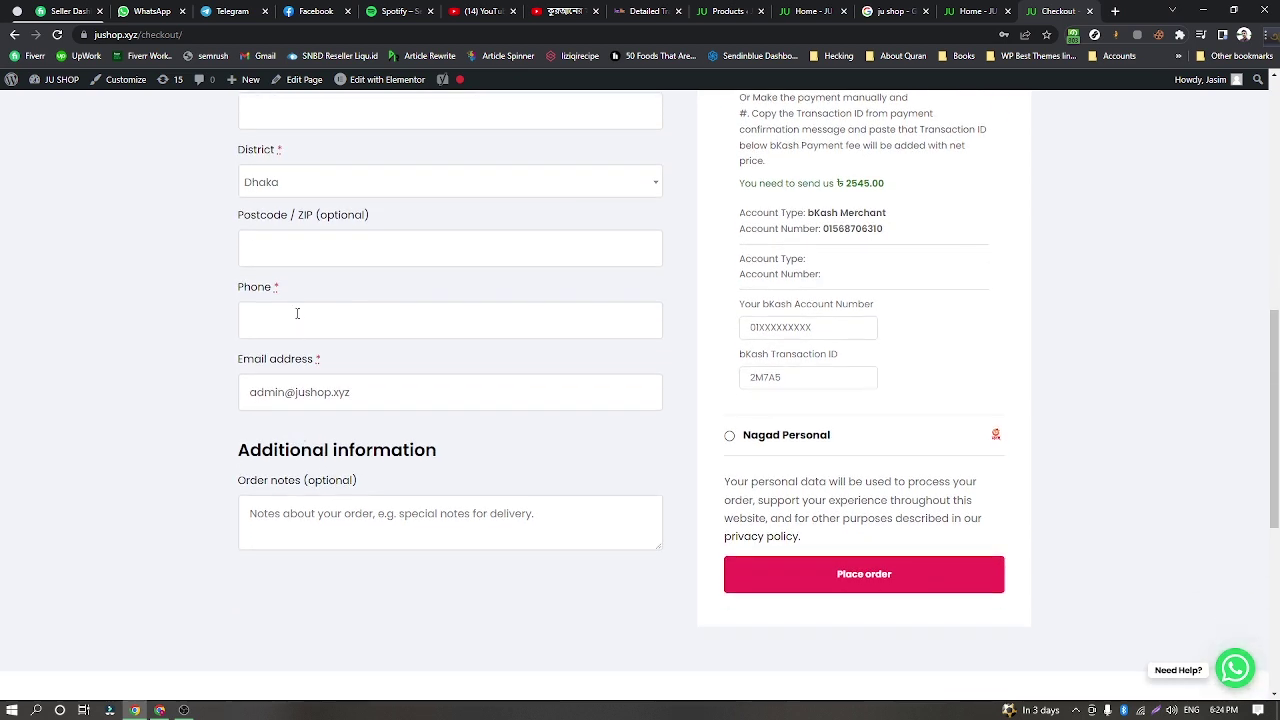
pyautogui.click(327, 514)
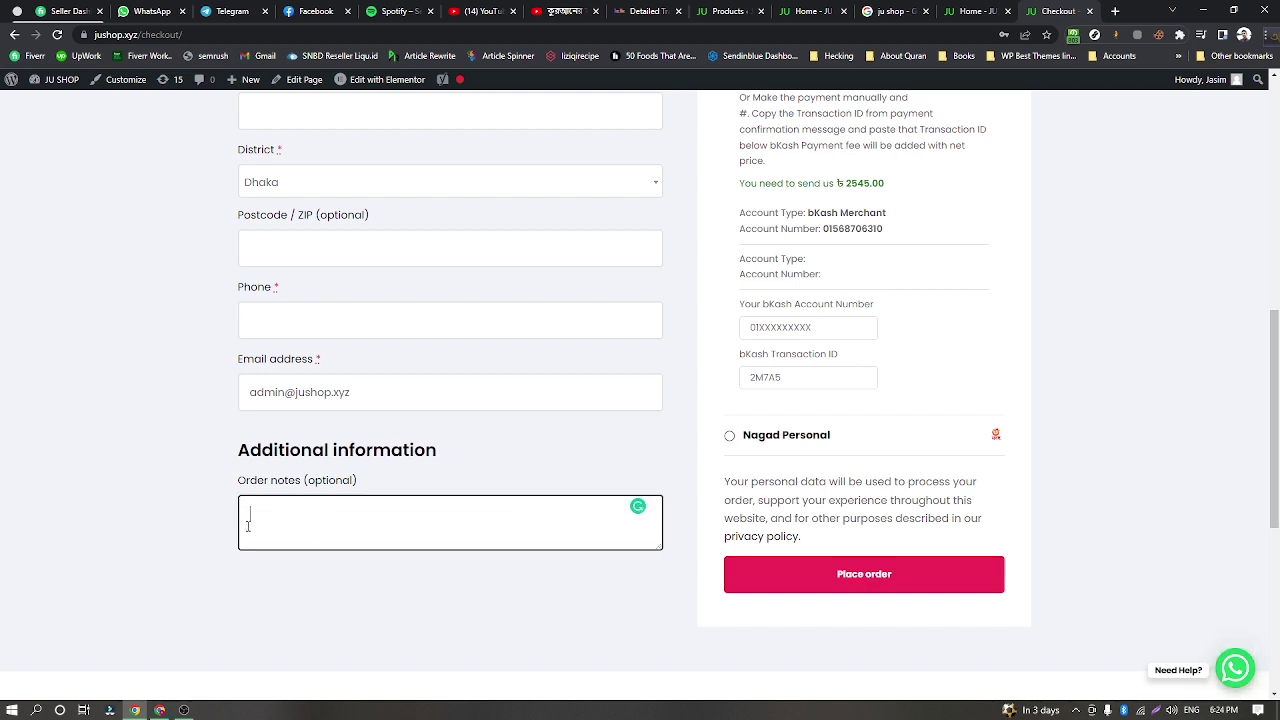
pyautogui.scroll(4, 337, 546)
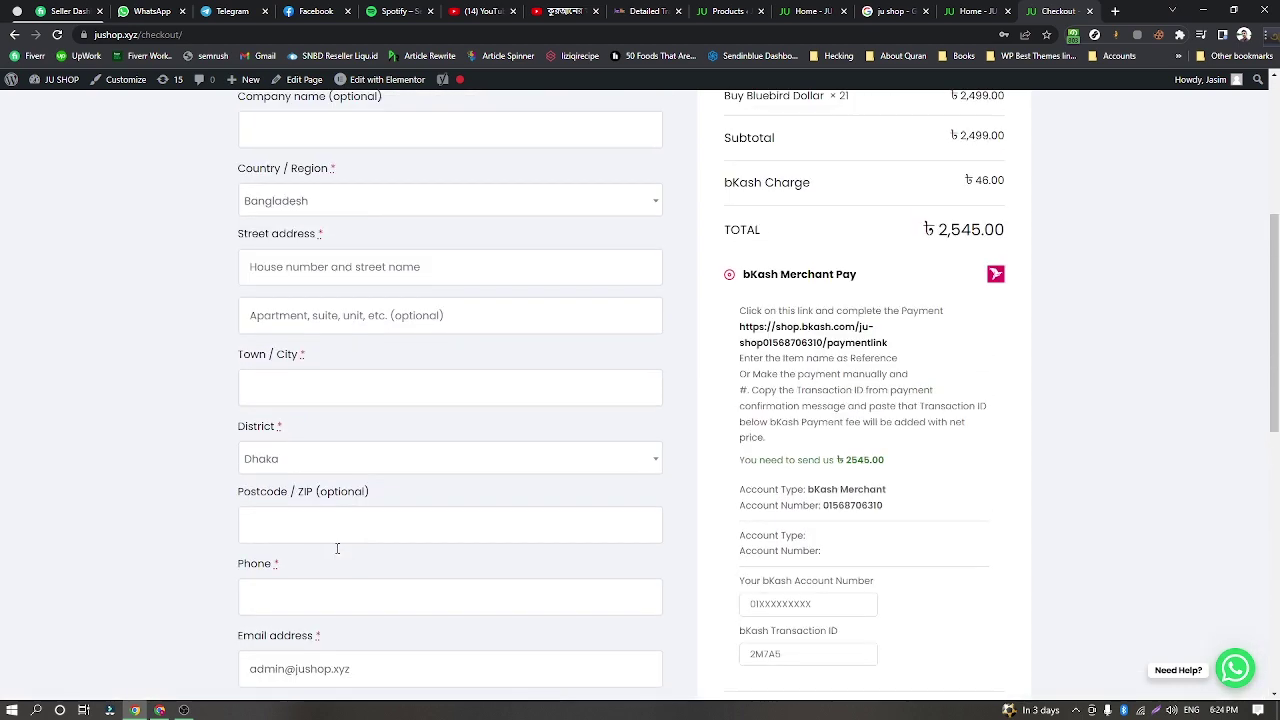
pyautogui.scroll(4, 337, 551)
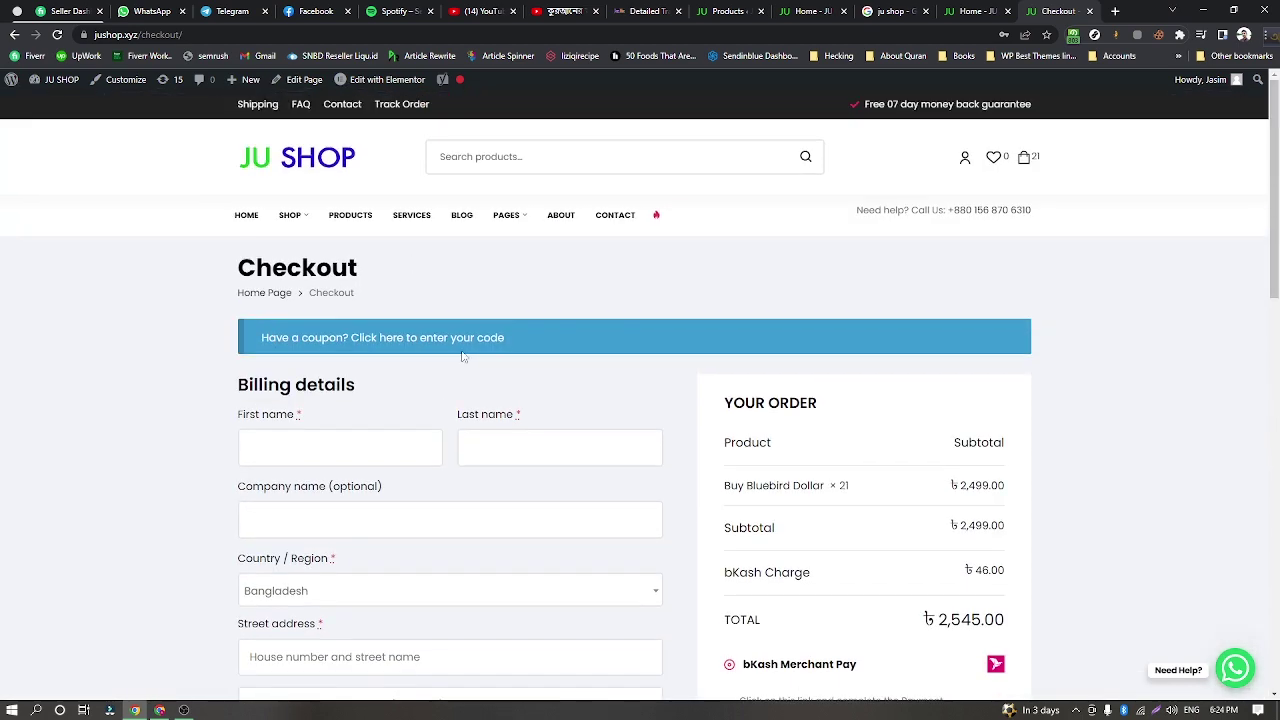
pyautogui.scroll(-4, 428, 424)
pyautogui.scroll(-4, 428, 424)
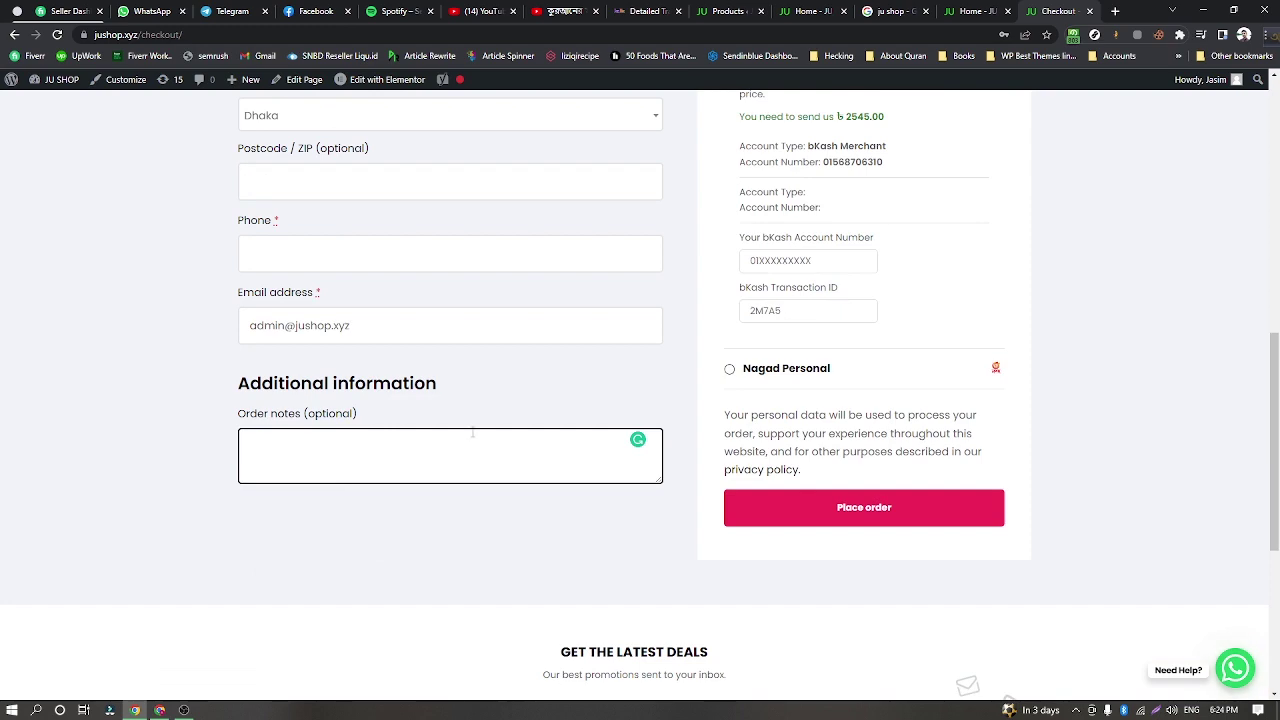
pyautogui.scroll(3, 450, 441)
pyautogui.scroll(3, 445, 450)
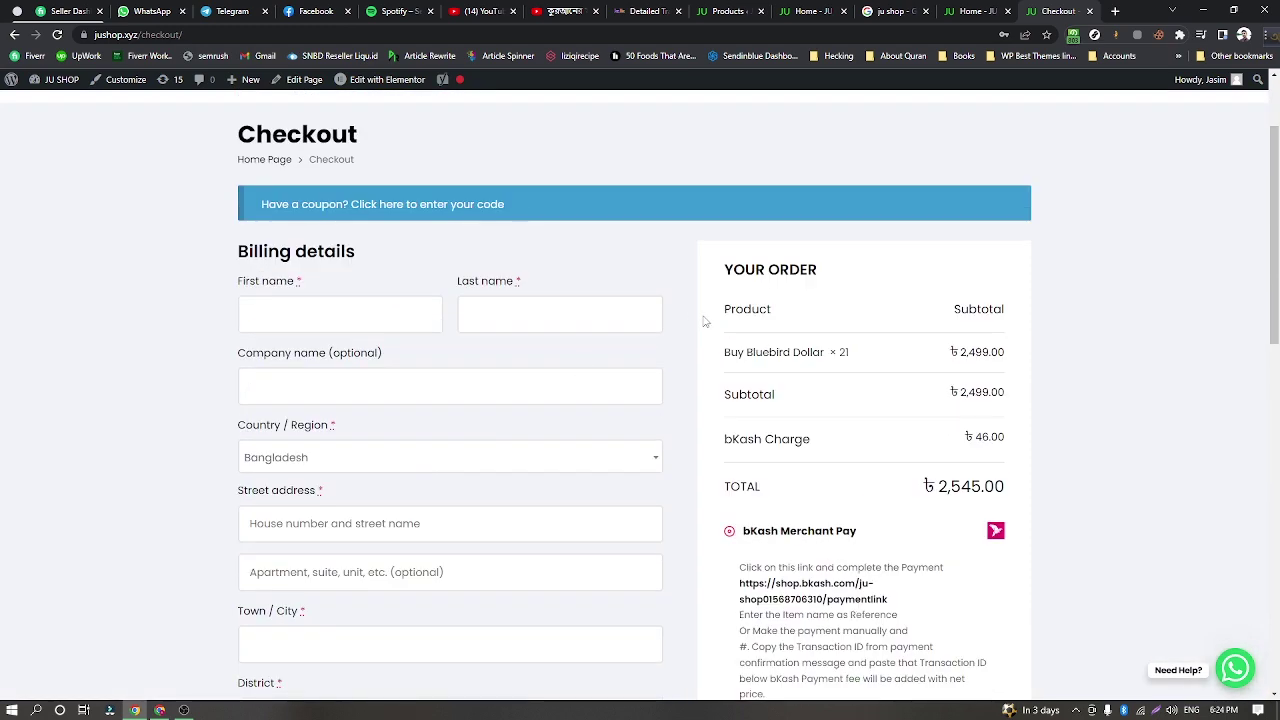
pyautogui.scroll(-1, 931, 340)
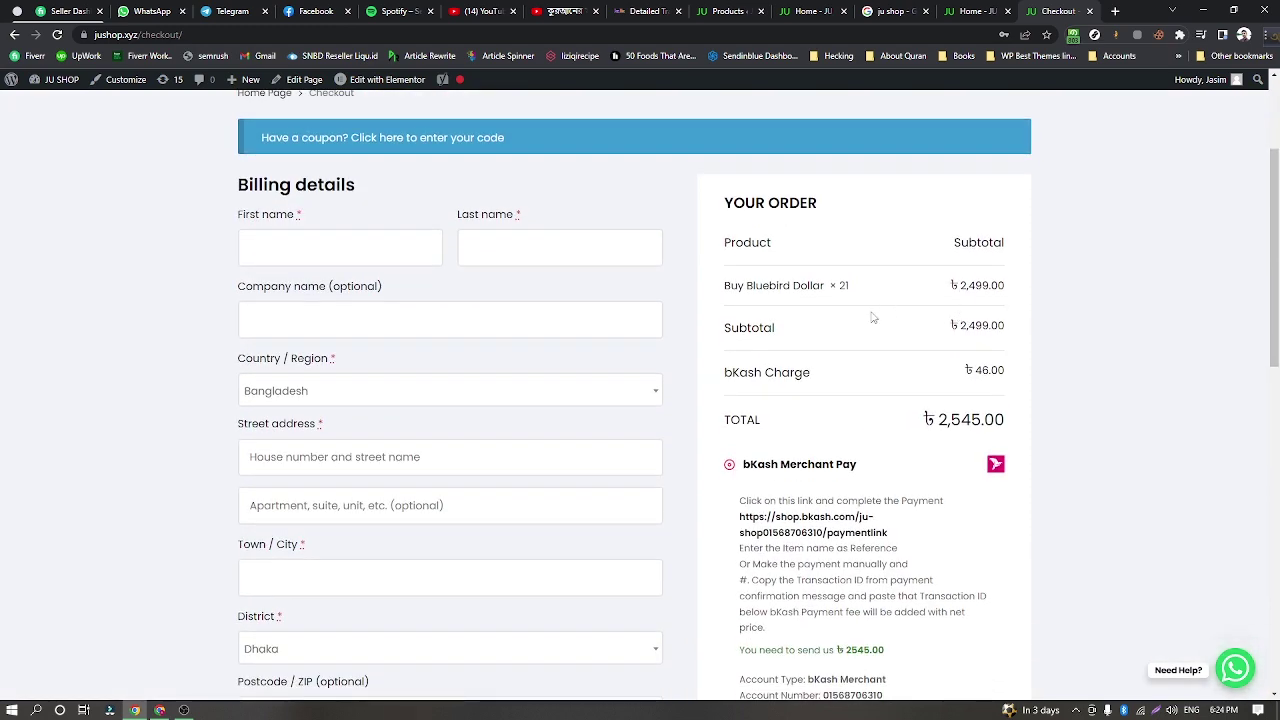
pyautogui.scroll(-1, 920, 310)
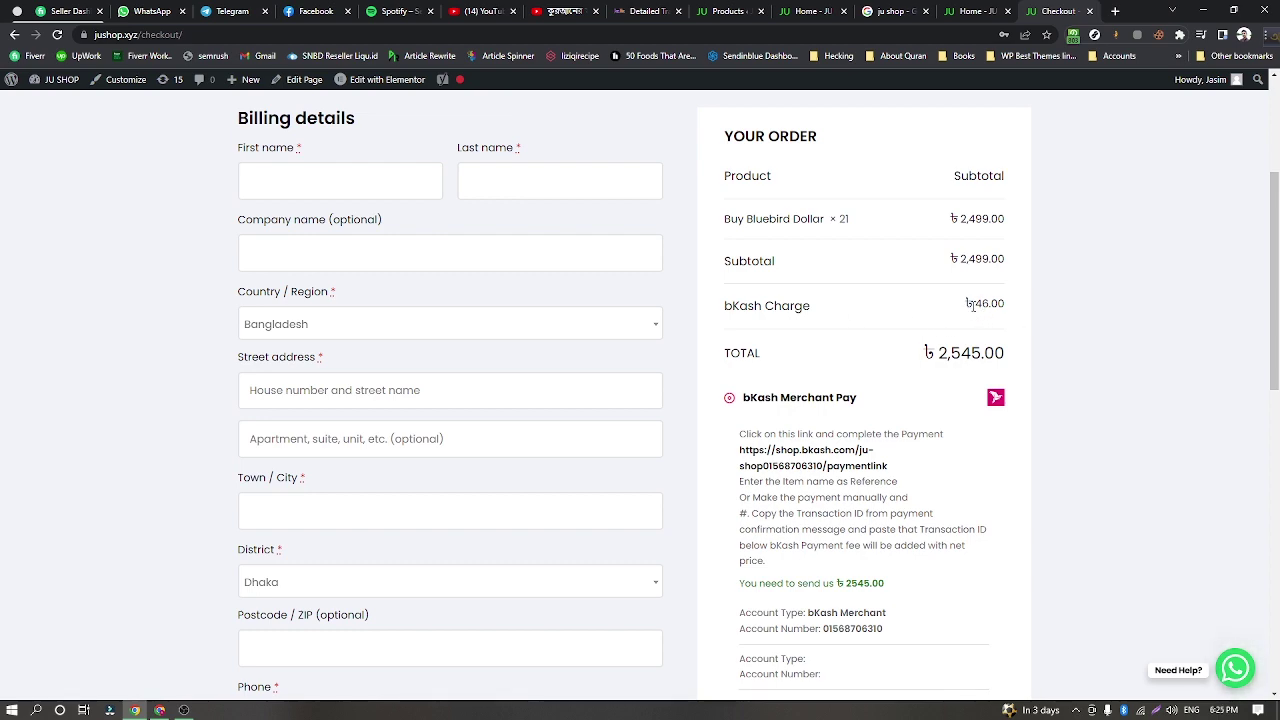
pyautogui.scroll(-2, 972, 305)
pyautogui.scroll(1, 944, 291)
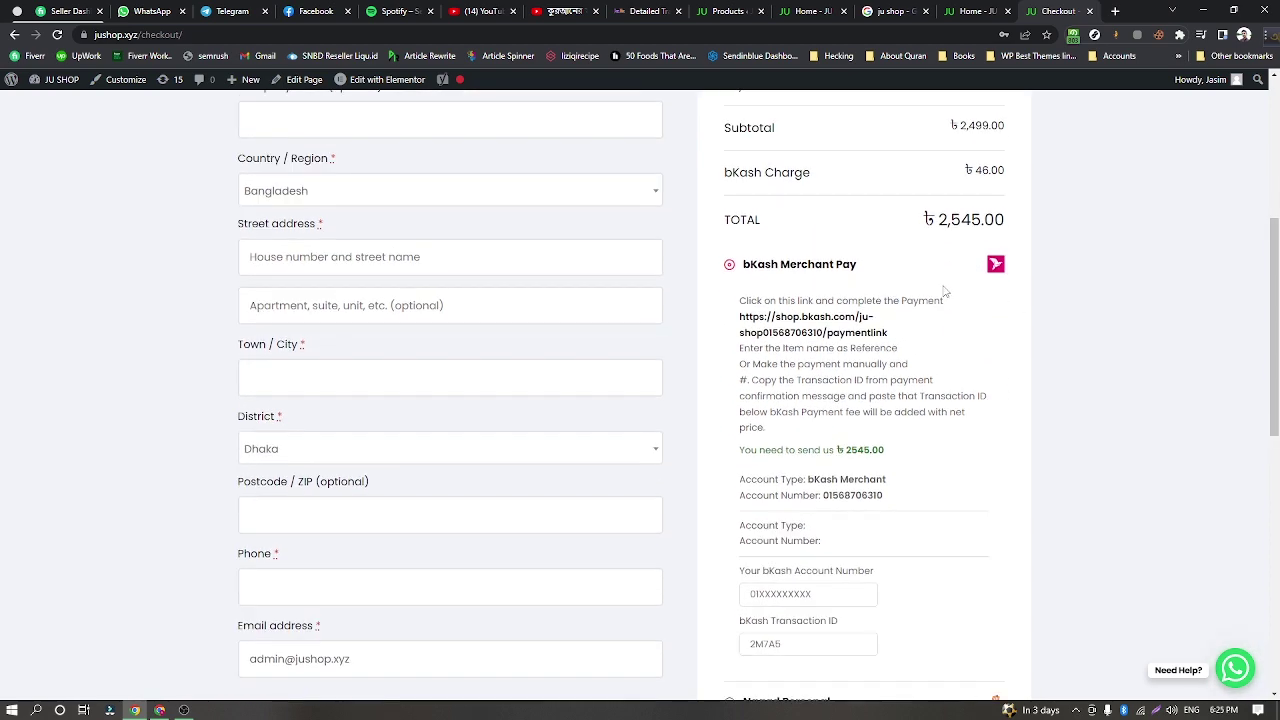
pyautogui.scroll(2, 944, 291)
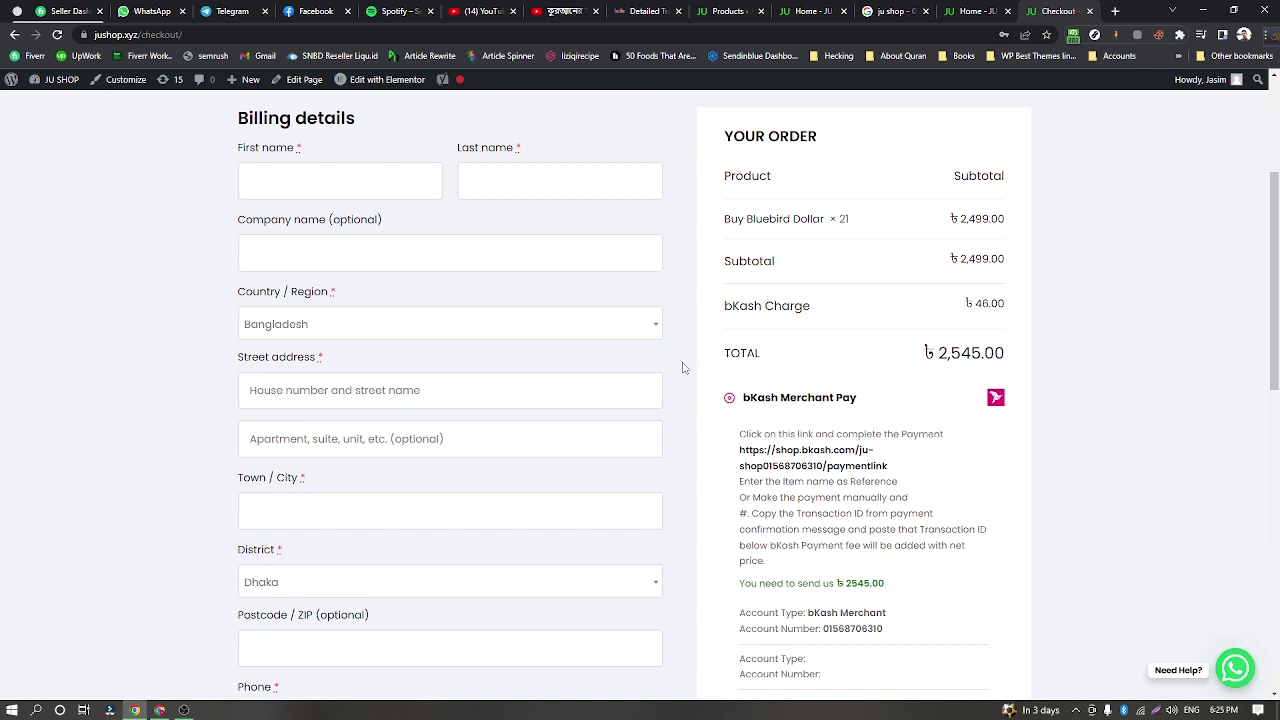
pyautogui.scroll(-1, 790, 372)
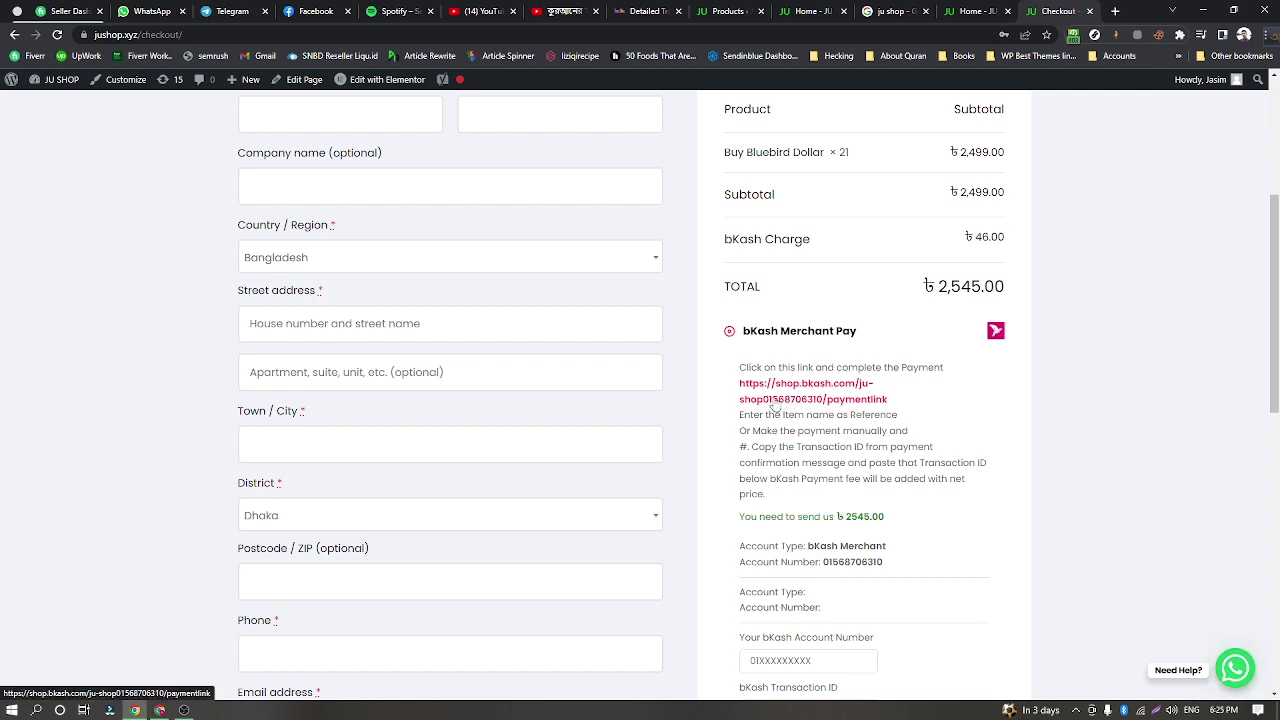
pyautogui.scroll(1, 730, 382)
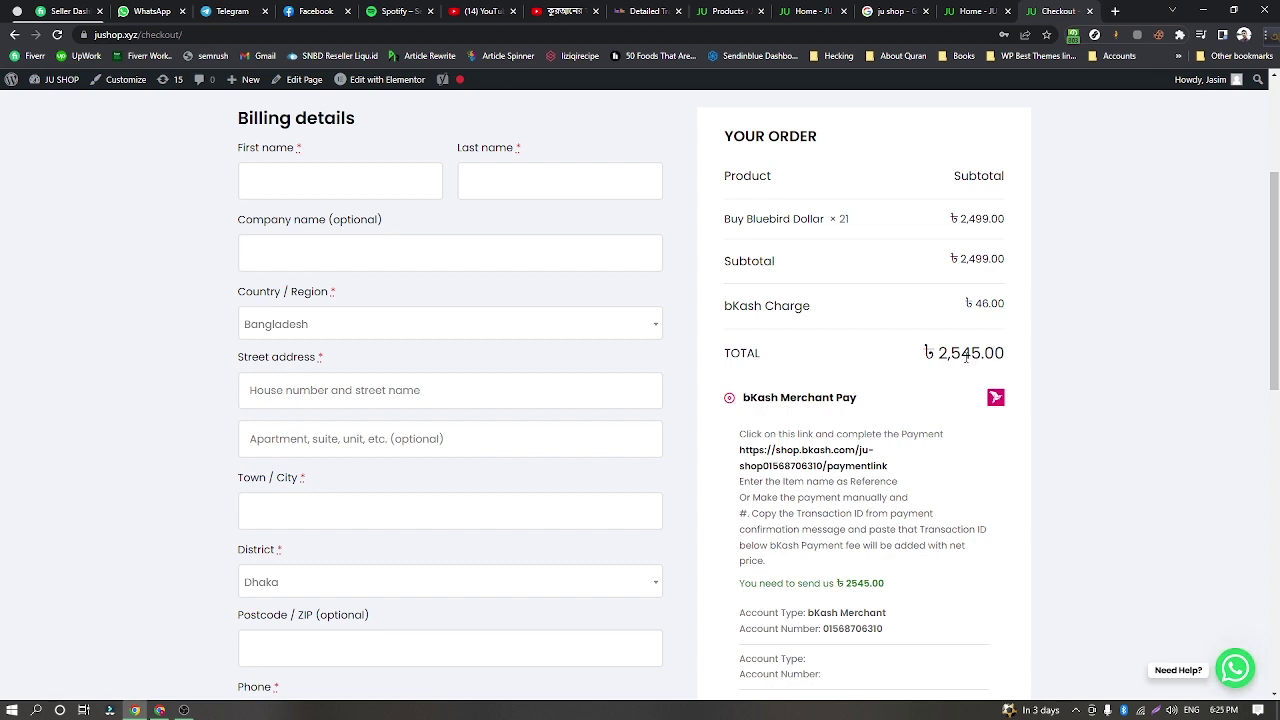
pyautogui.scroll(-1, 895, 403)
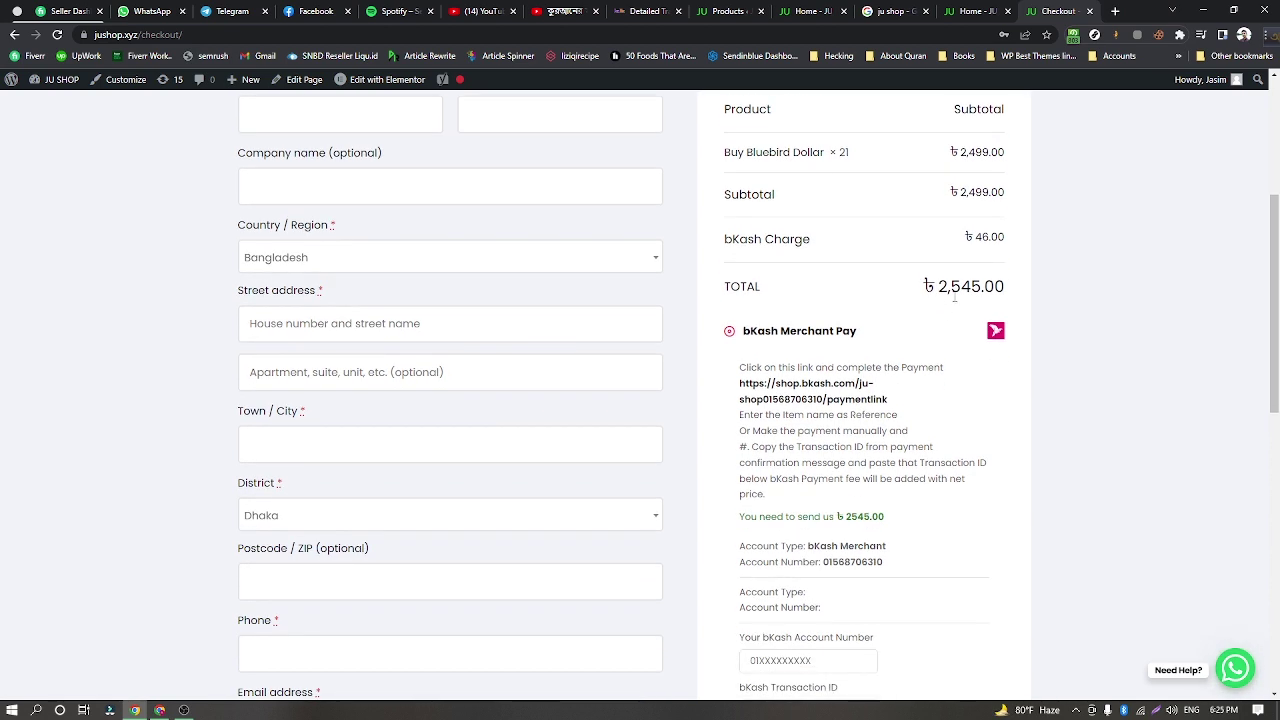
pyautogui.scroll(-1, 955, 297)
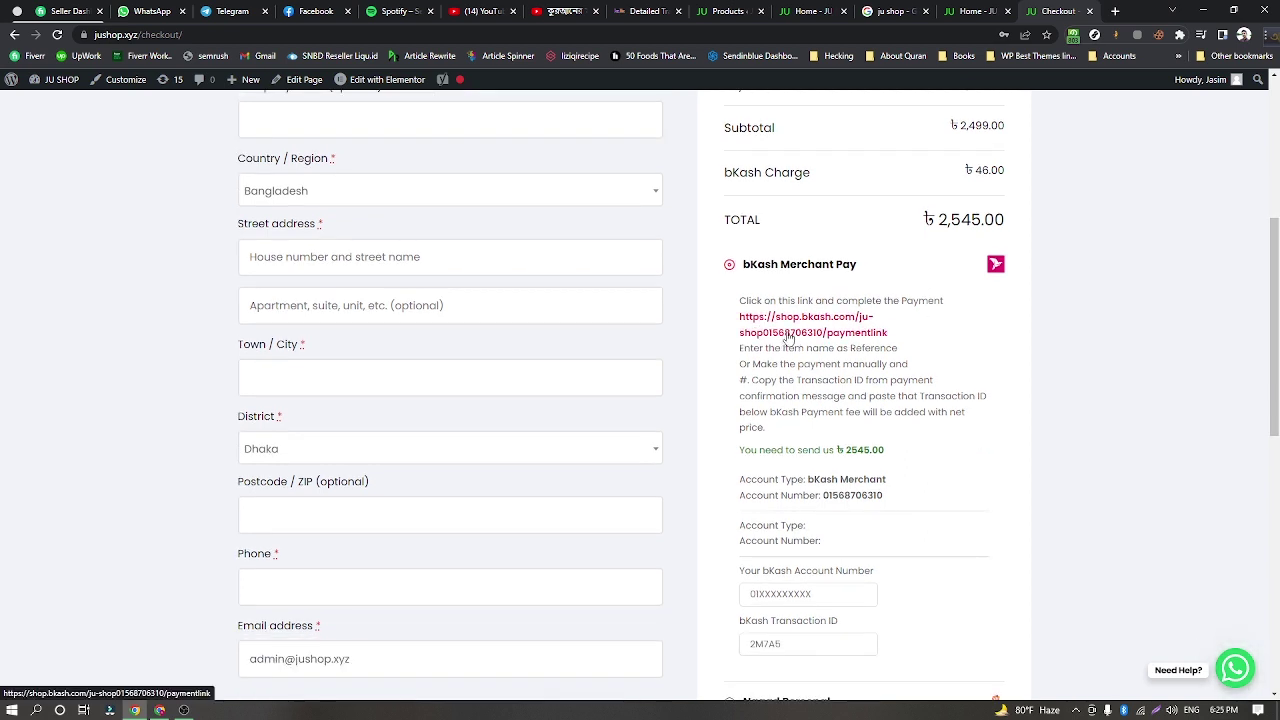
# Open the shop.bkash.com merchant payment link in a new tab and settle on it.
pyautogui.click(788, 338)
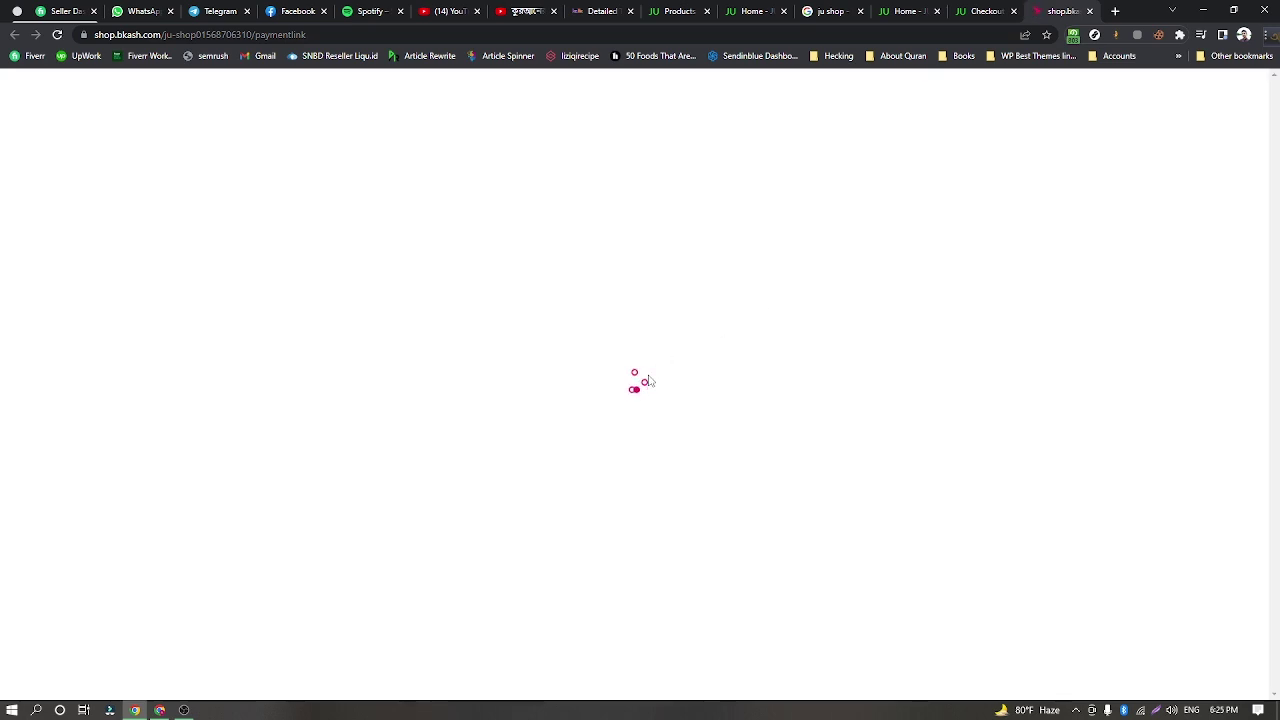
pyautogui.click(985, 11)
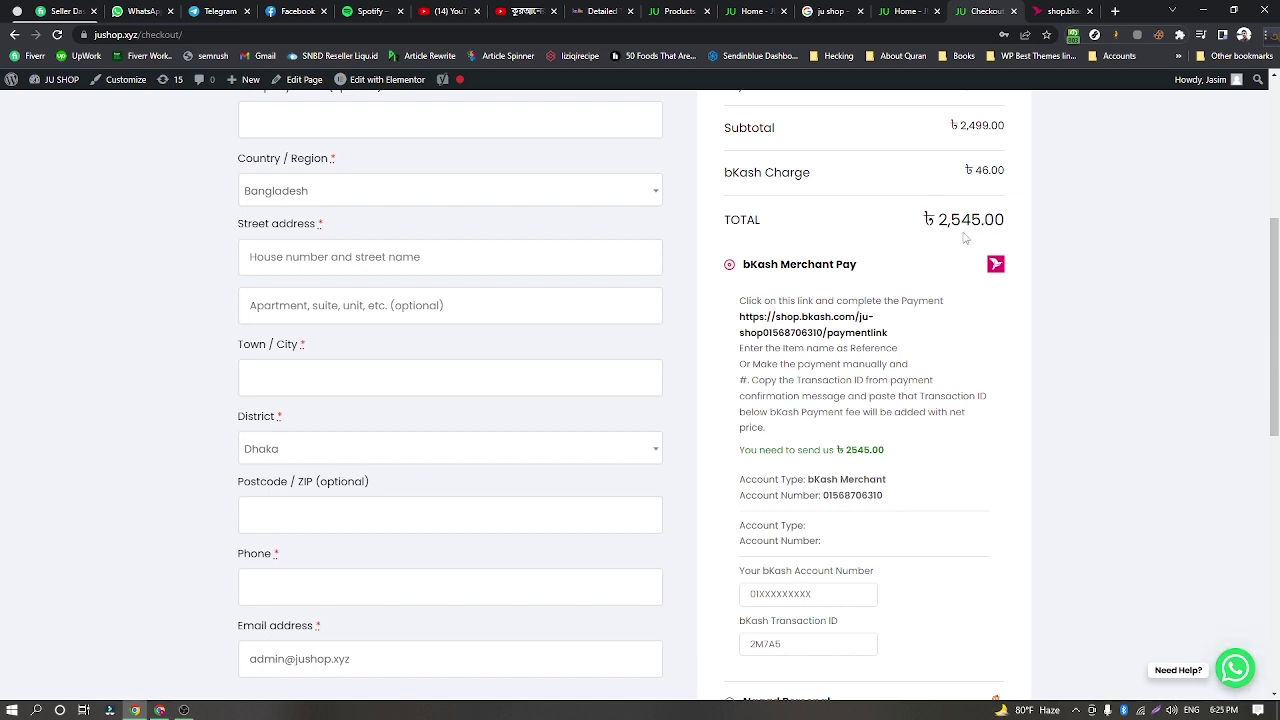
pyautogui.click(1060, 13)
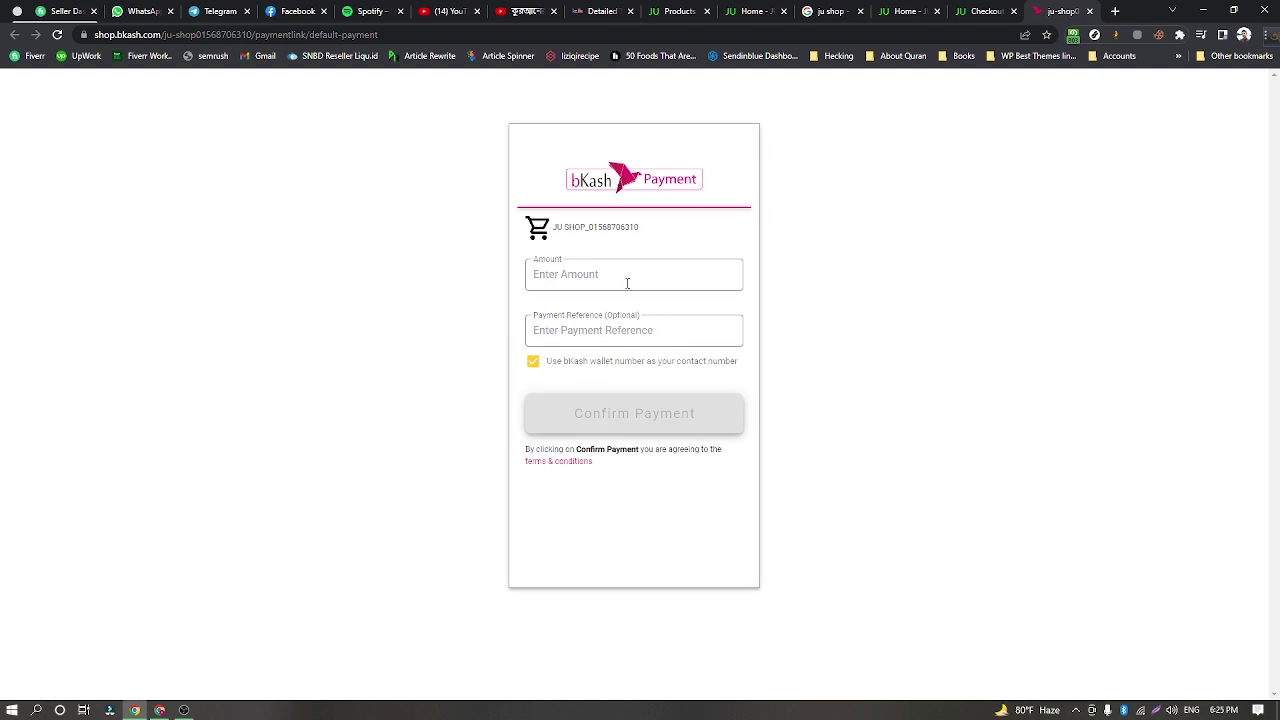
# Enter 2545 as the payment amount to JU SHOP and confirm the payment.
pyautogui.click(627, 283)
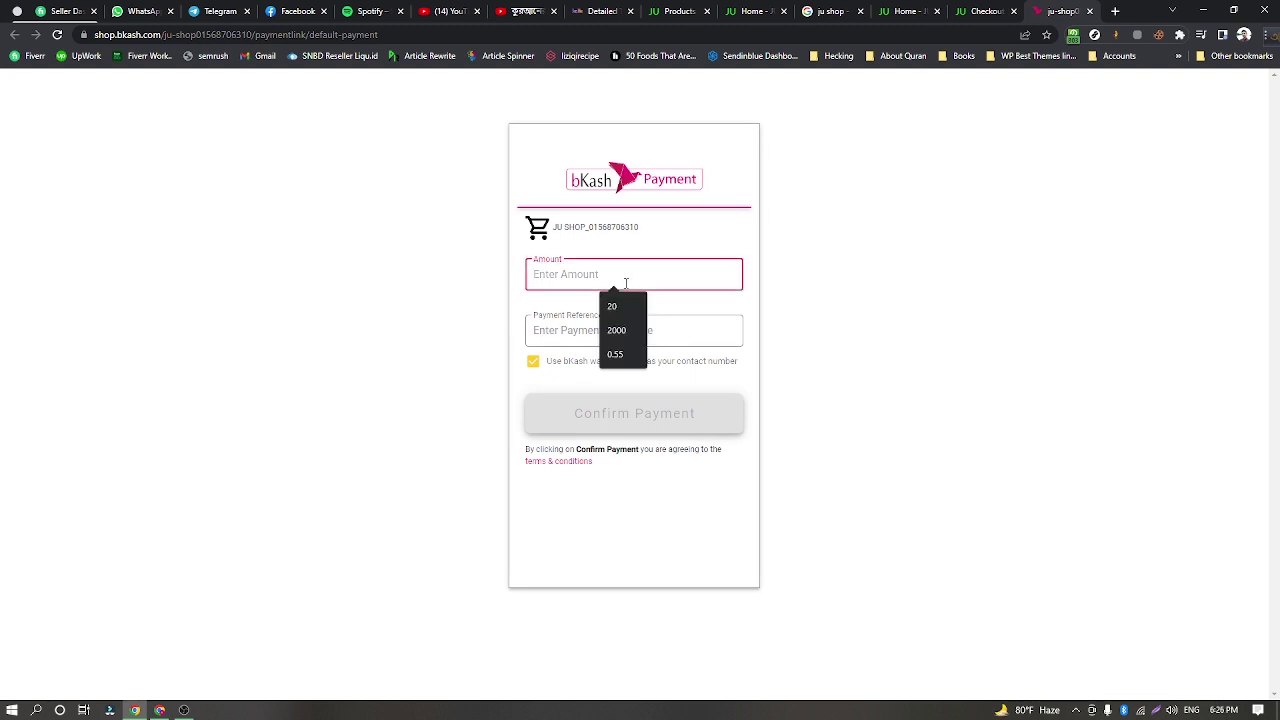
pyautogui.click(658, 238)
pyautogui.click(620, 277)
pyautogui.click(962, 13)
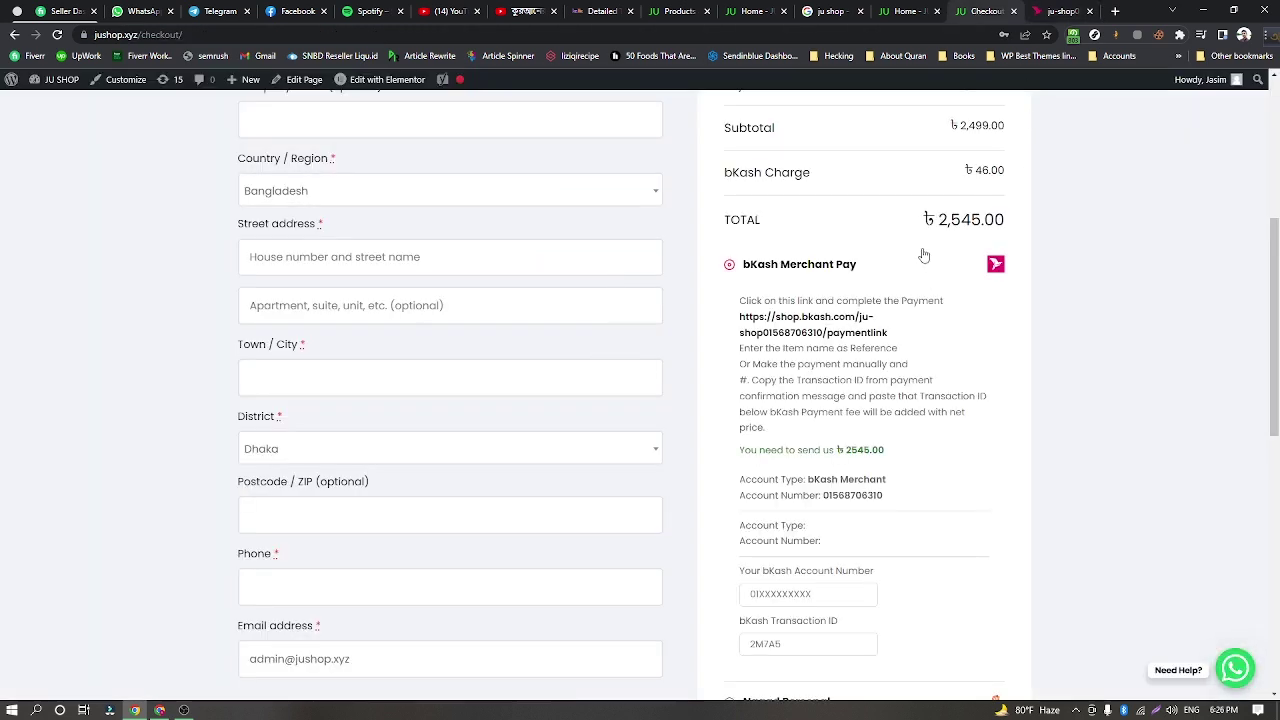
pyautogui.click(1055, 12)
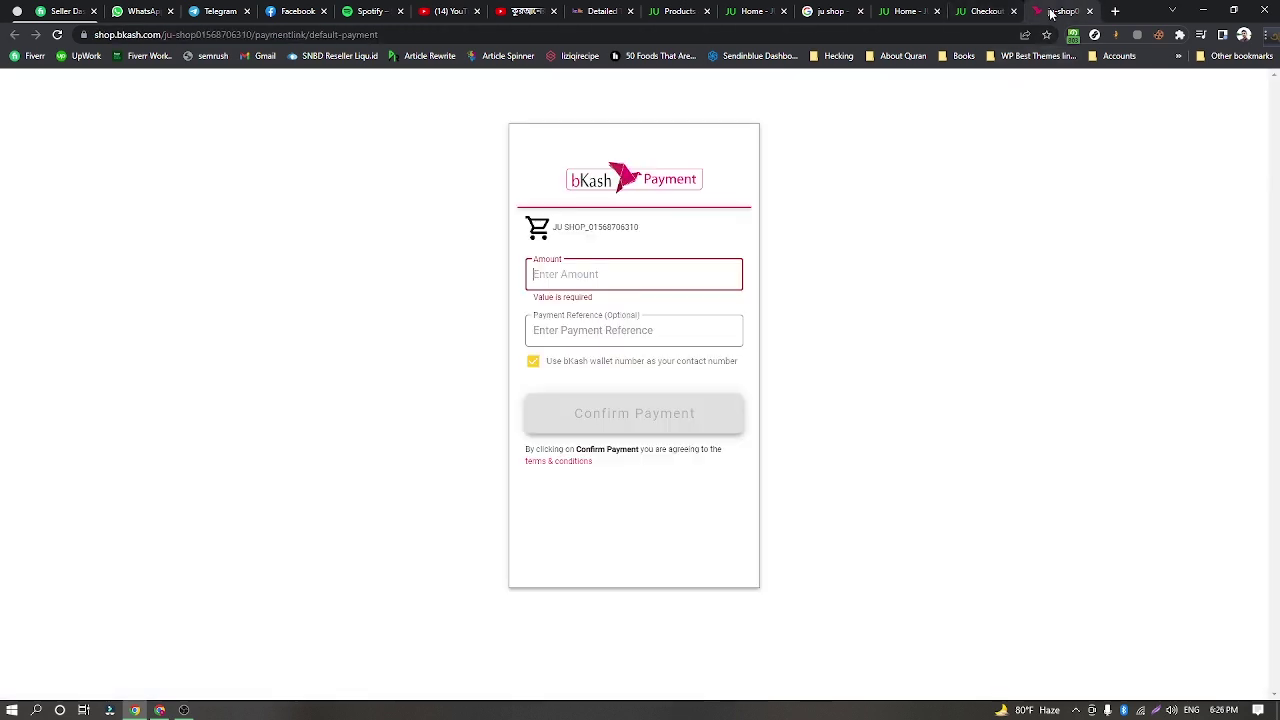
pyautogui.click(592, 270)
pyautogui.write('2')
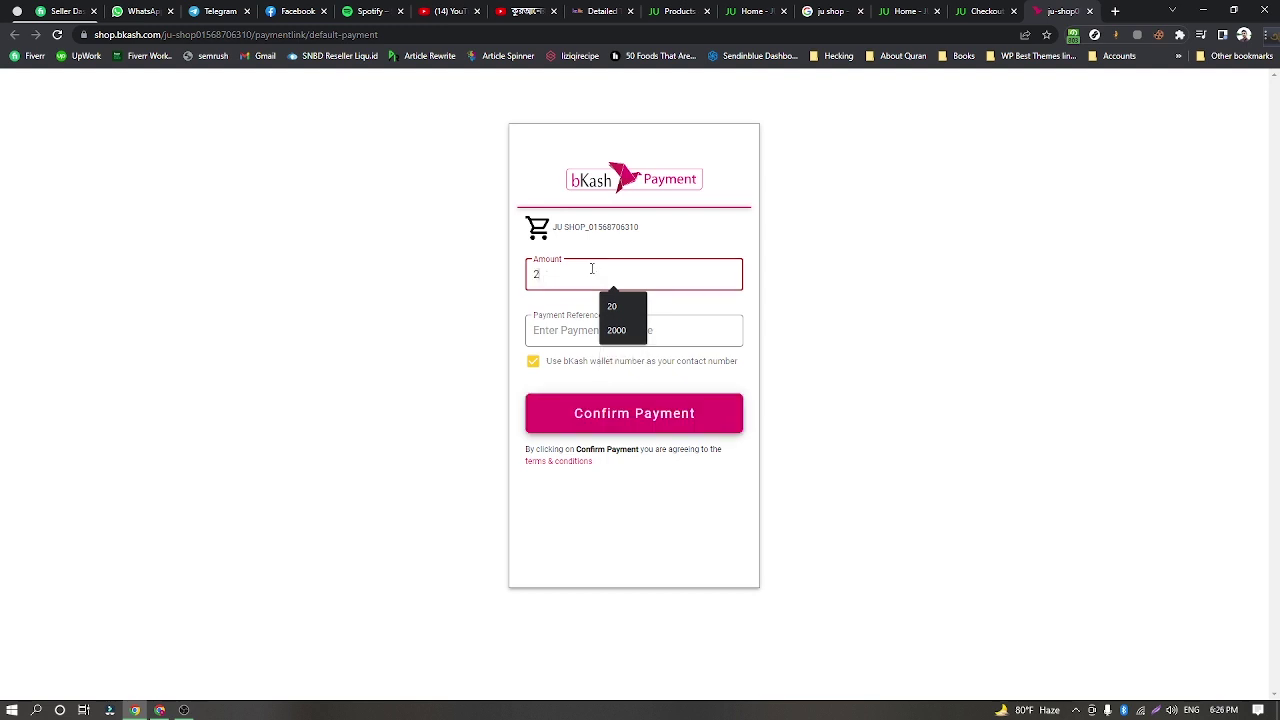
pyautogui.write('545')
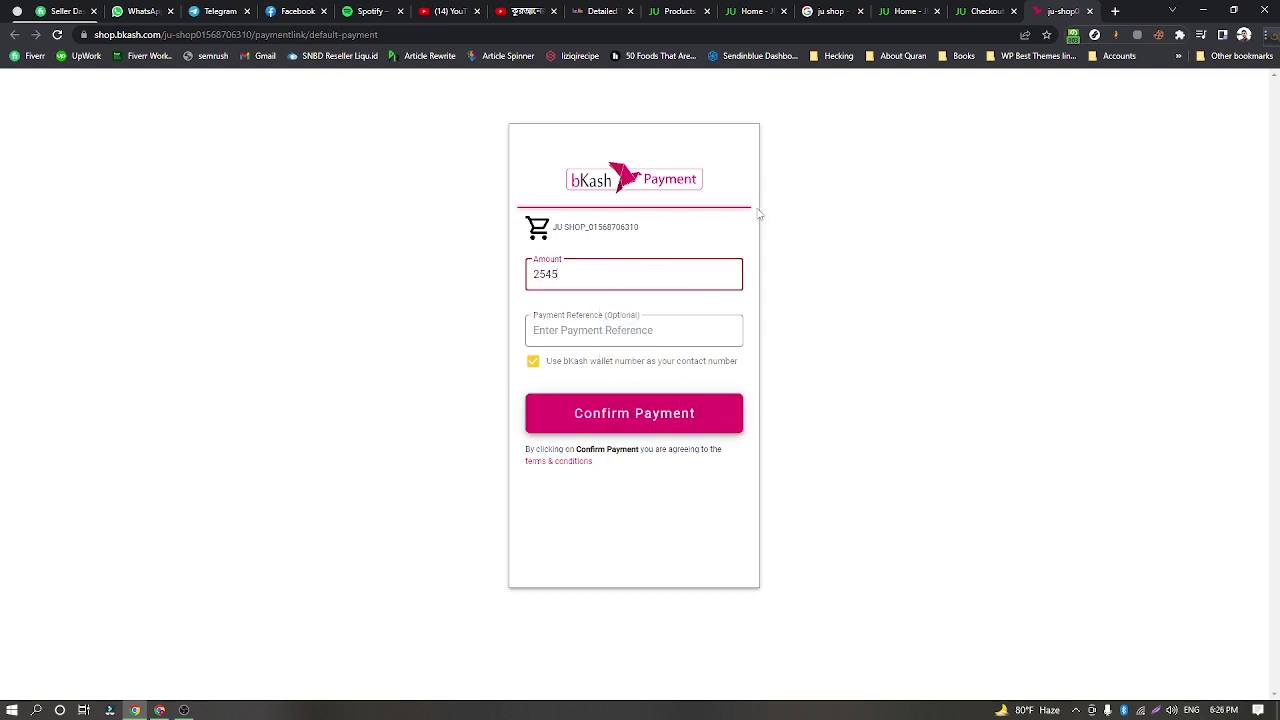
pyautogui.click(745, 222)
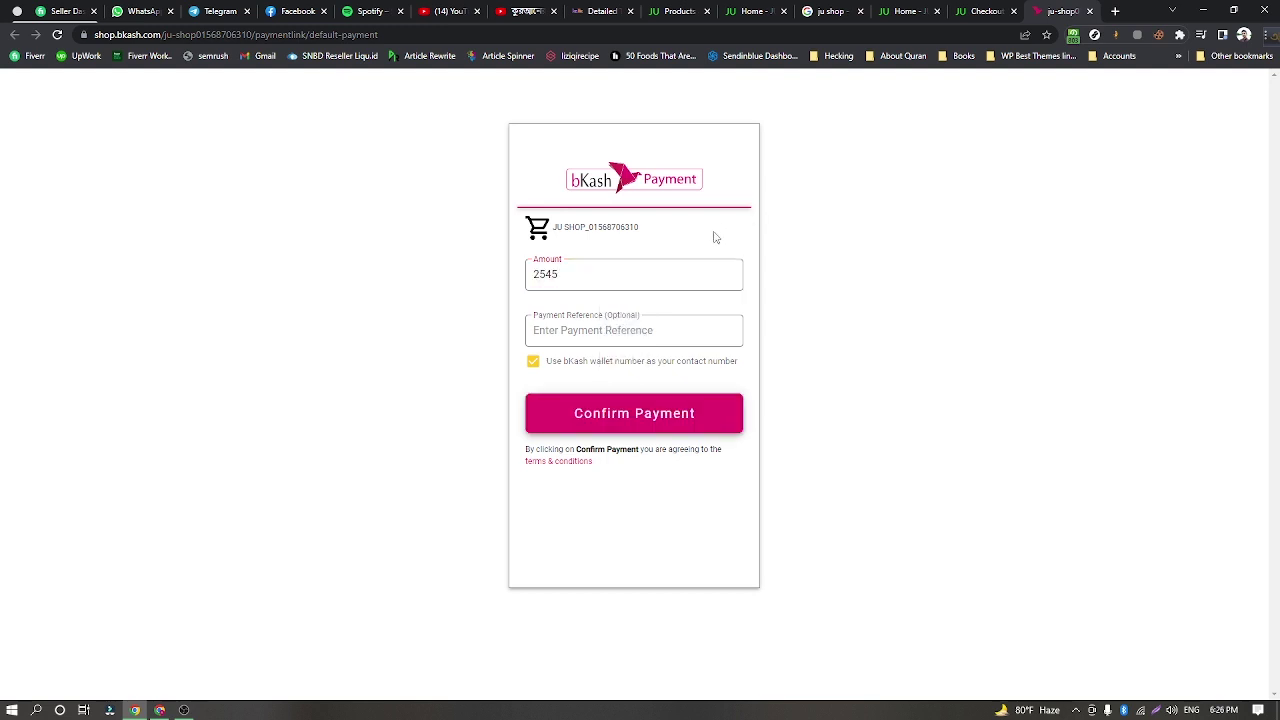
pyautogui.click(615, 332)
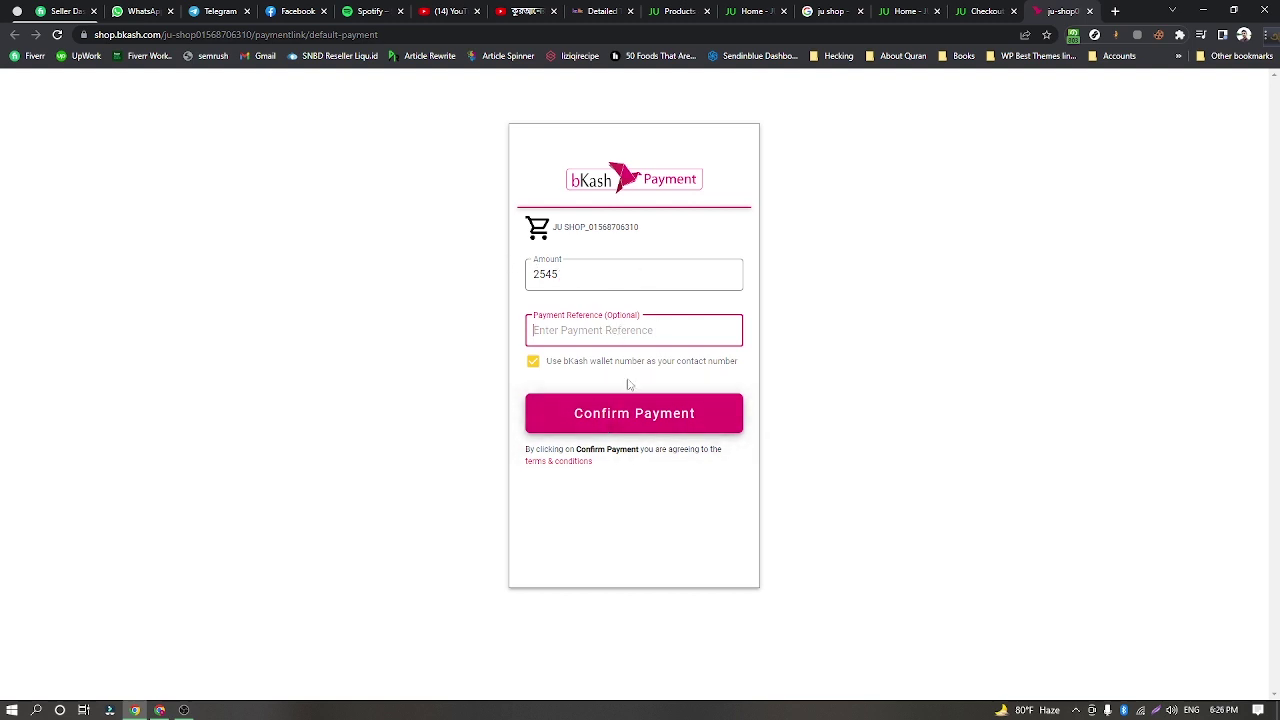
pyautogui.click(619, 414)
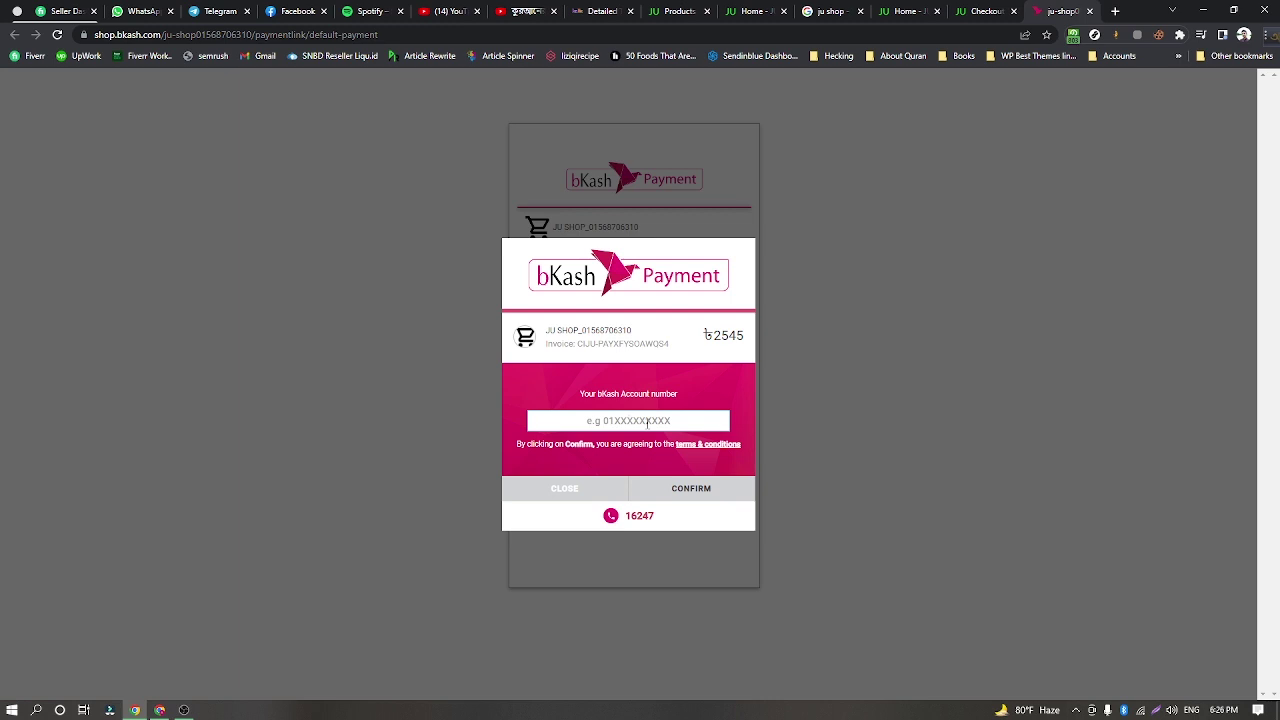
pyautogui.write('0')
pyautogui.press('BackSpace')
pyautogui.moveTo(547, 330); pyautogui.dragTo(639, 336)
pyautogui.click(639, 336)
pyautogui.tripleClick(617, 330)
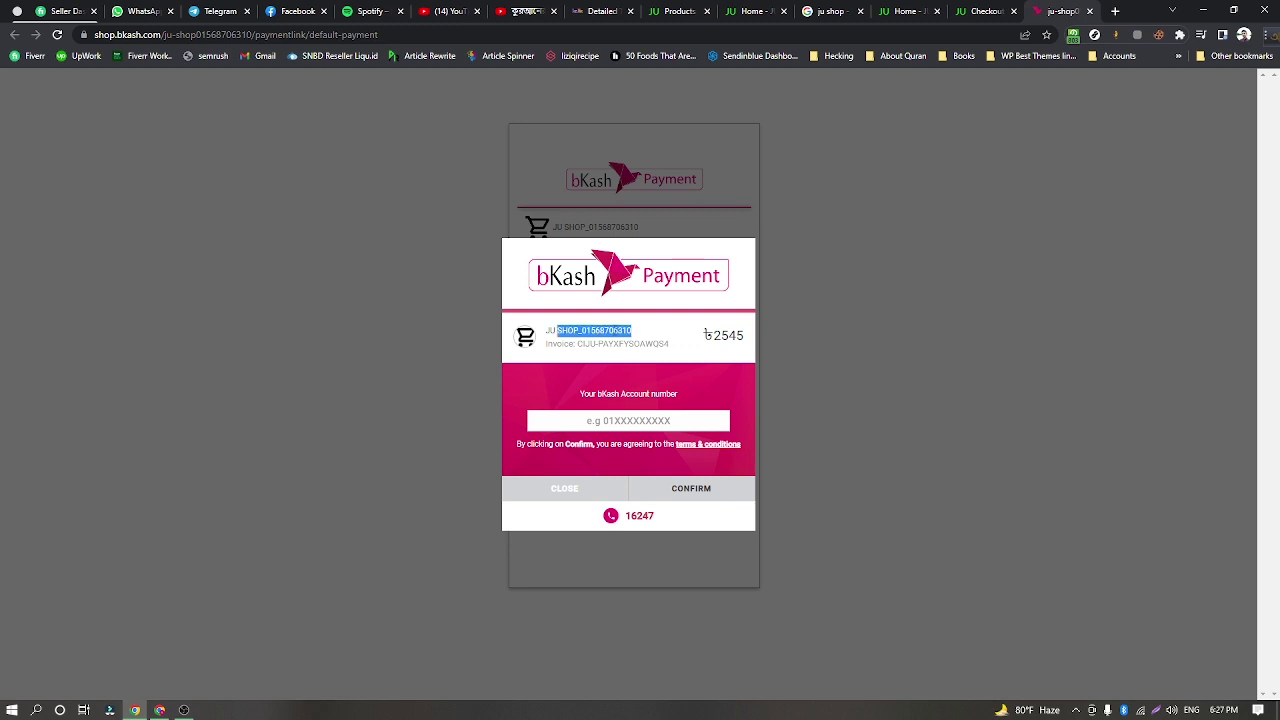
pyautogui.click(645, 336)
pyautogui.moveTo(645, 336); pyautogui.dragTo(582, 332)
pyautogui.click(731, 380)
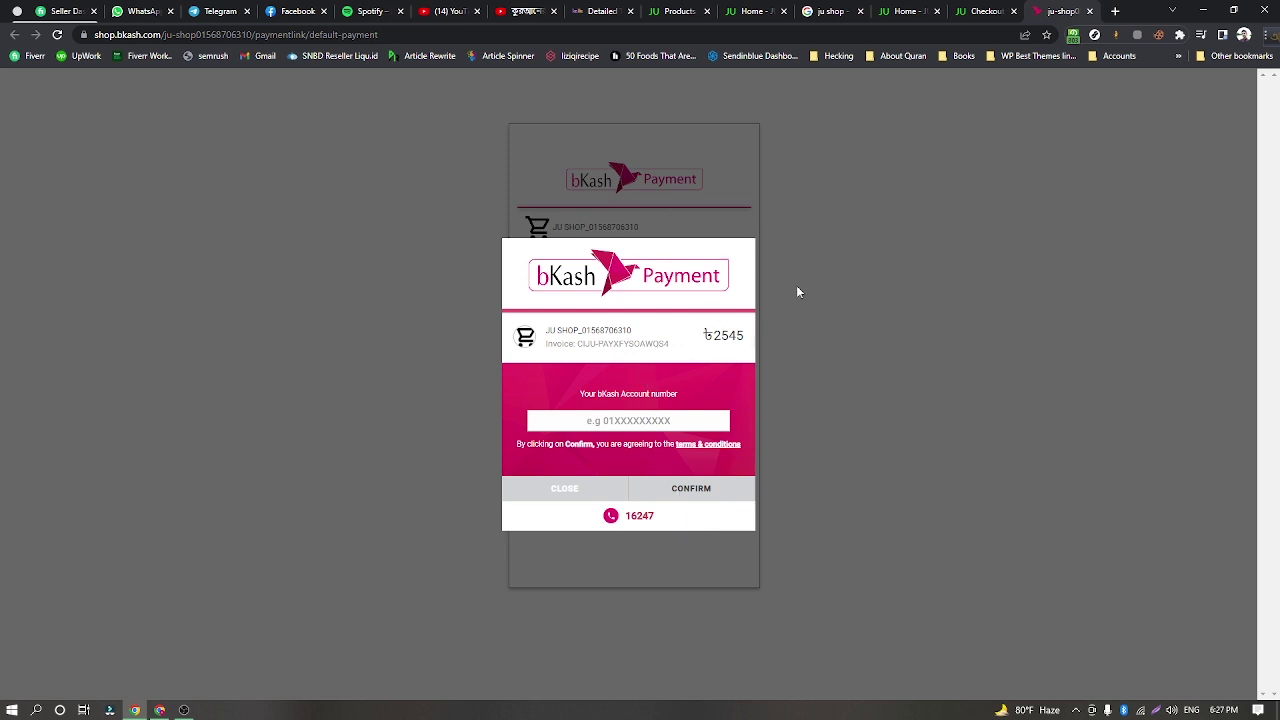
# Back on checkout, visit the bKash Account Number and Transaction ID fields and paste copied text.
pyautogui.click(985, 10)
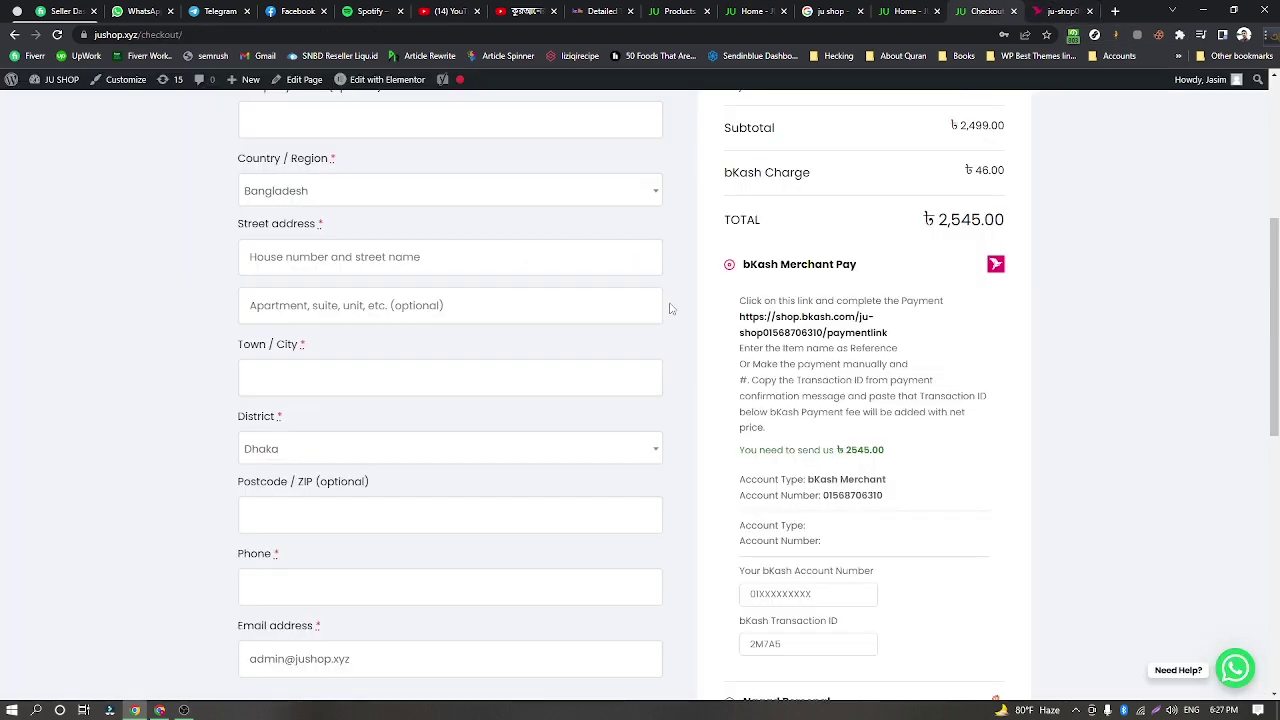
pyautogui.scroll(-3, 791, 372)
pyautogui.click(834, 394)
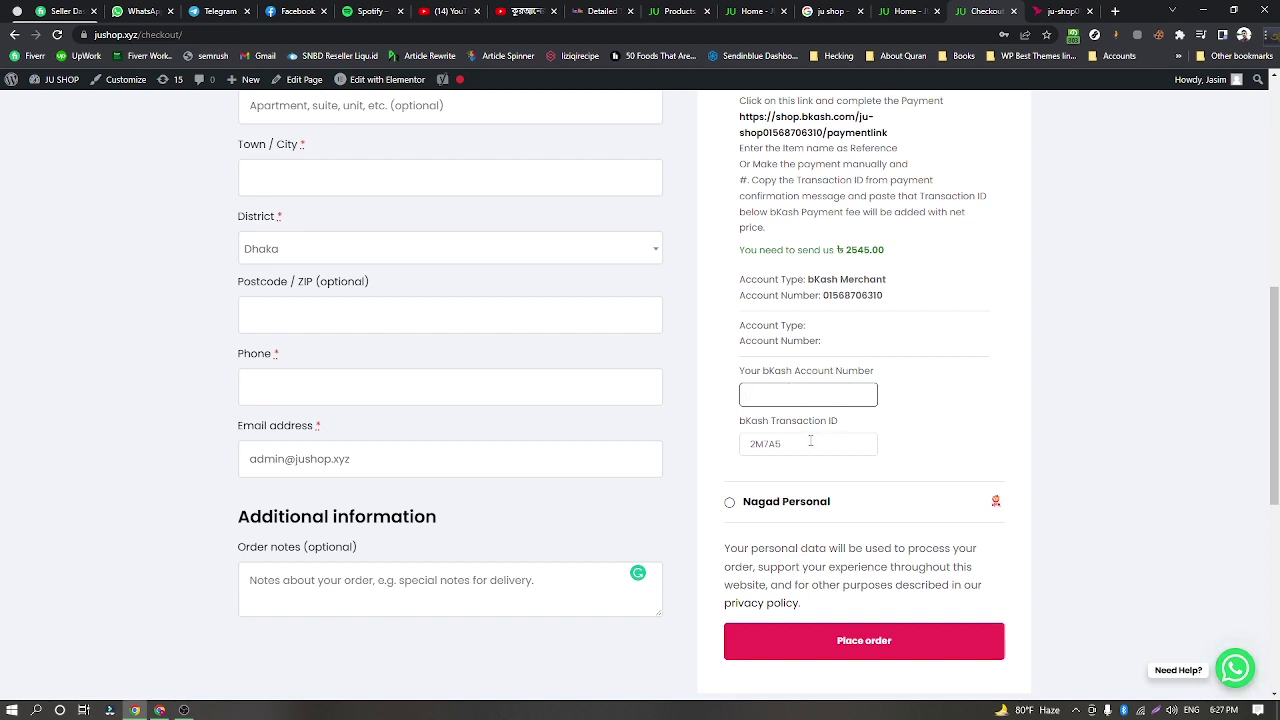
pyautogui.click(810, 441)
pyautogui.scroll(-1, 810, 441)
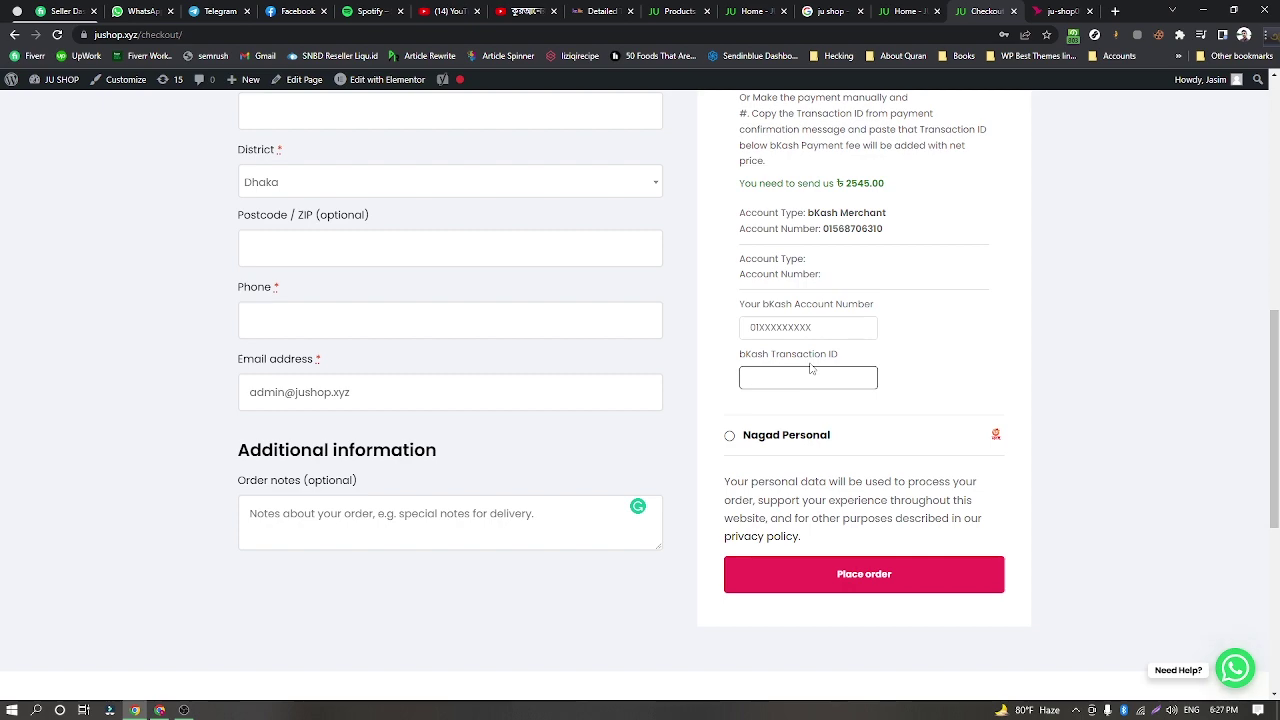
pyautogui.scroll(3, 810, 369)
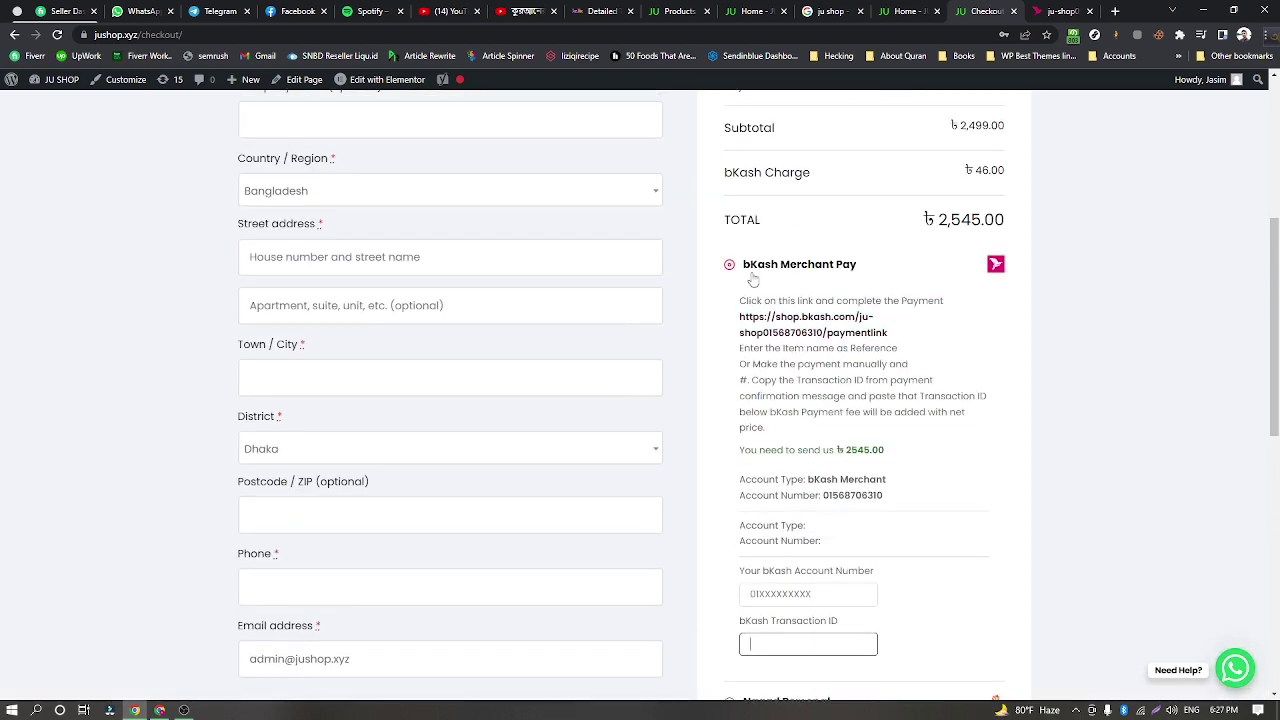
pyautogui.scroll(-1, 837, 277)
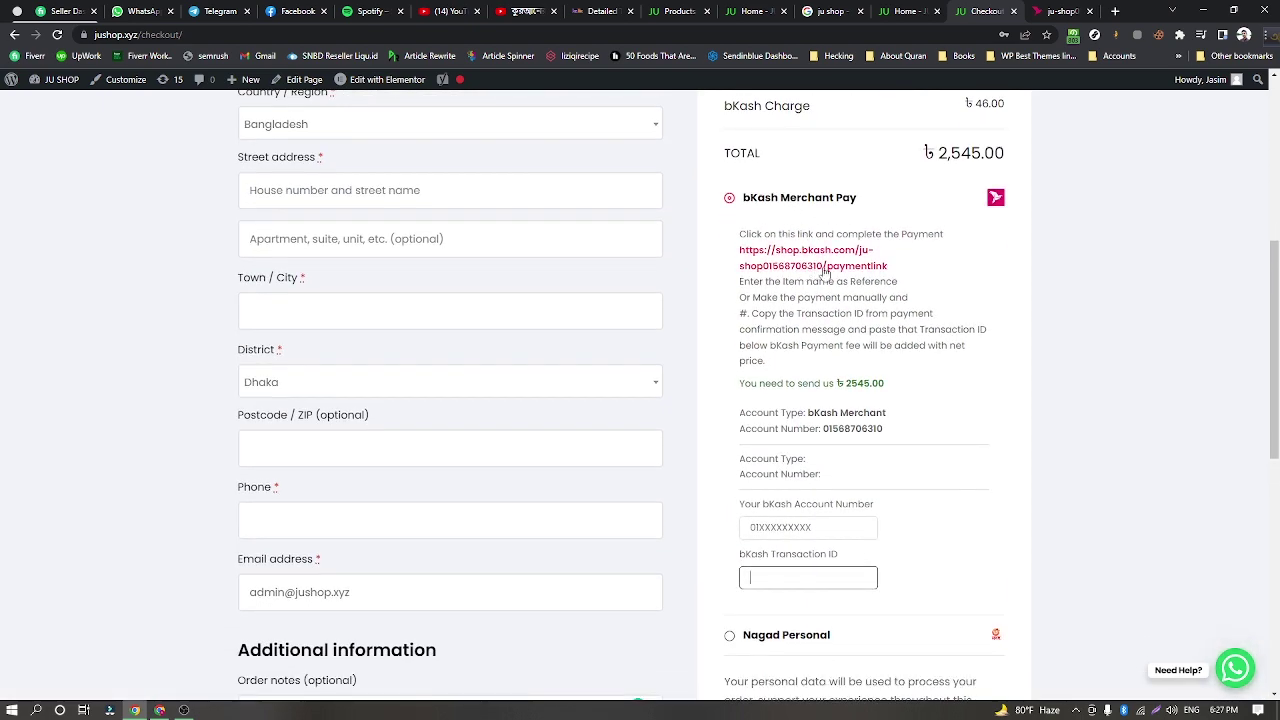
pyautogui.scroll(-2, 826, 274)
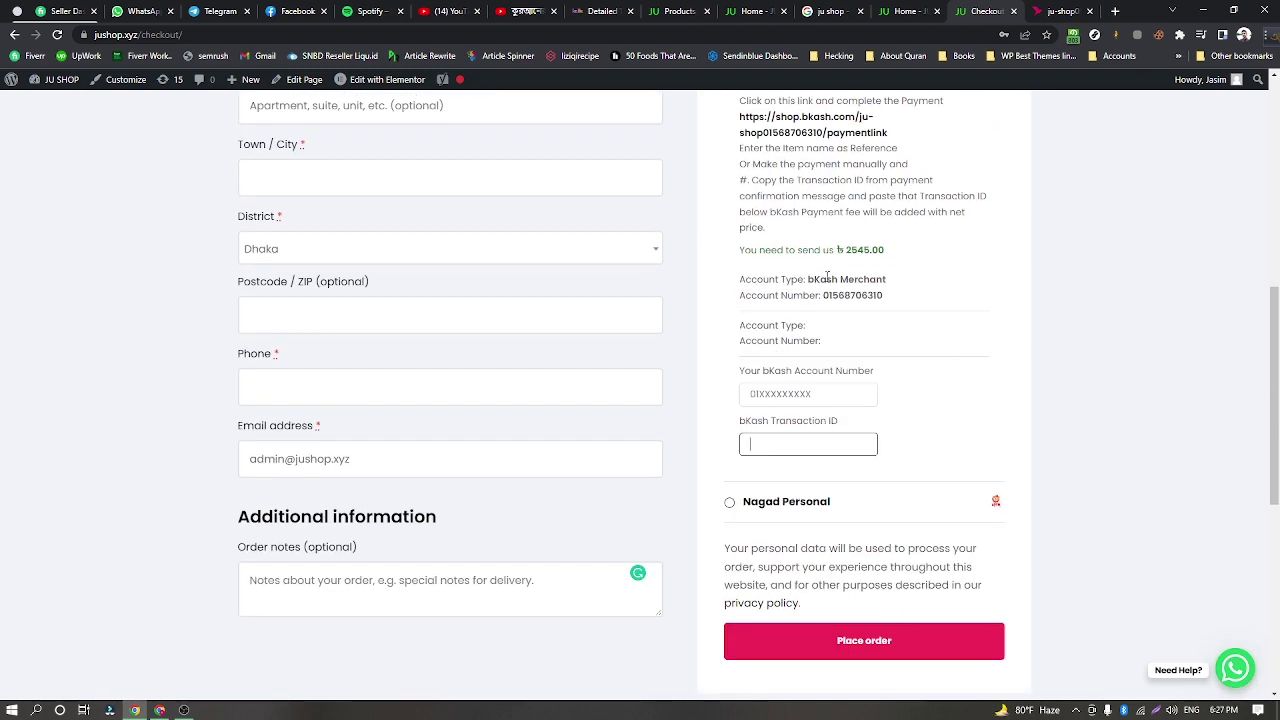
pyautogui.scroll(-2, 826, 277)
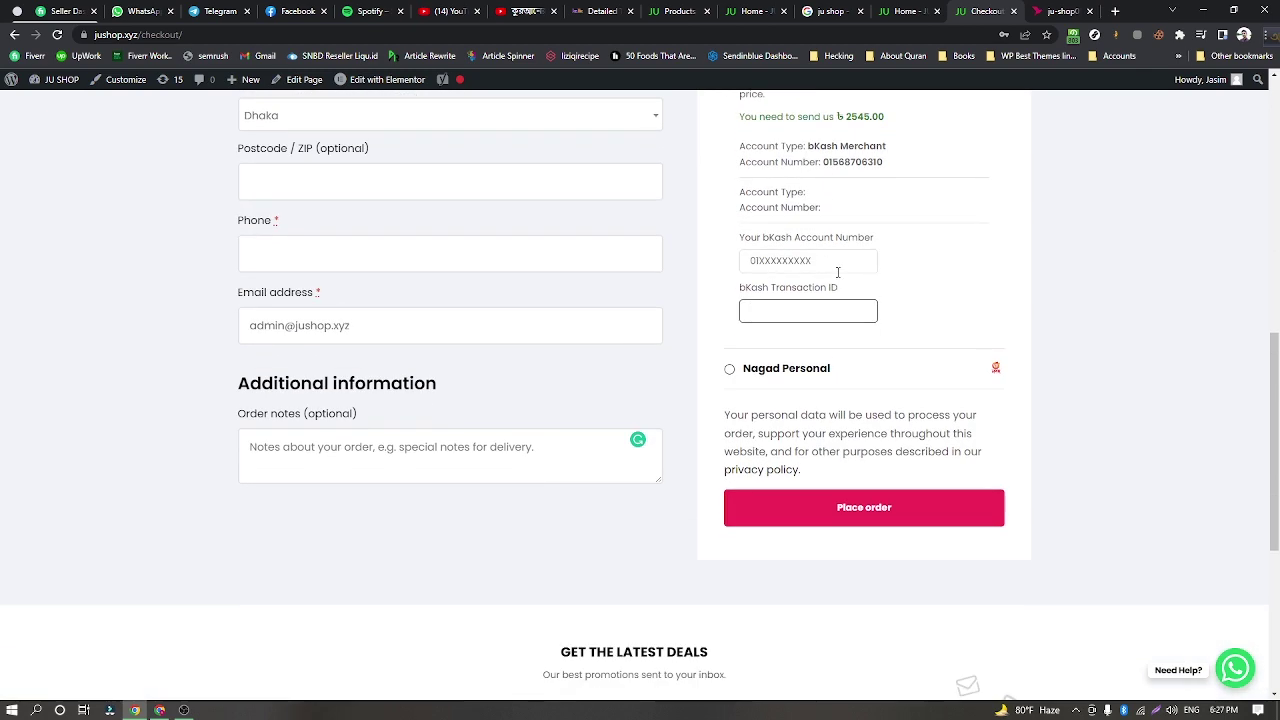
# Choose Nagad Personal, check the ৳36.00 charge and ৳2,535.00 total, and visit the Nagad account field.
pyautogui.click(729, 369)
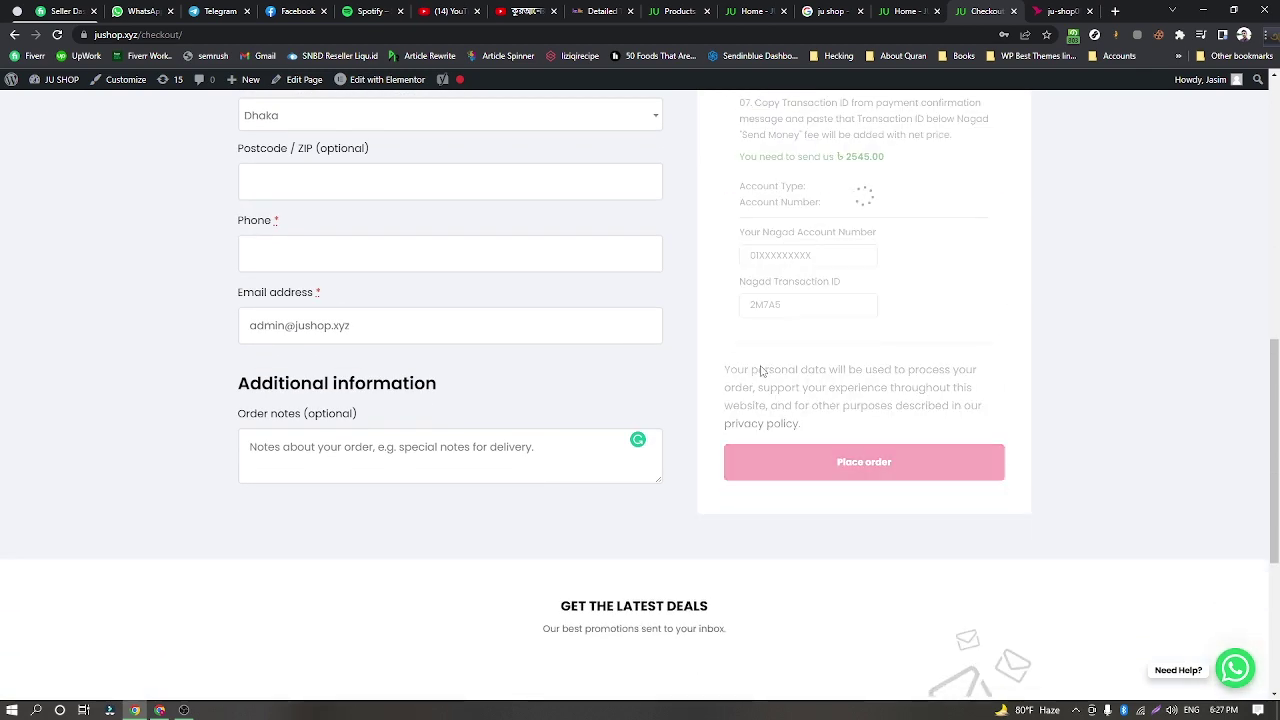
pyautogui.scroll(3, 760, 370)
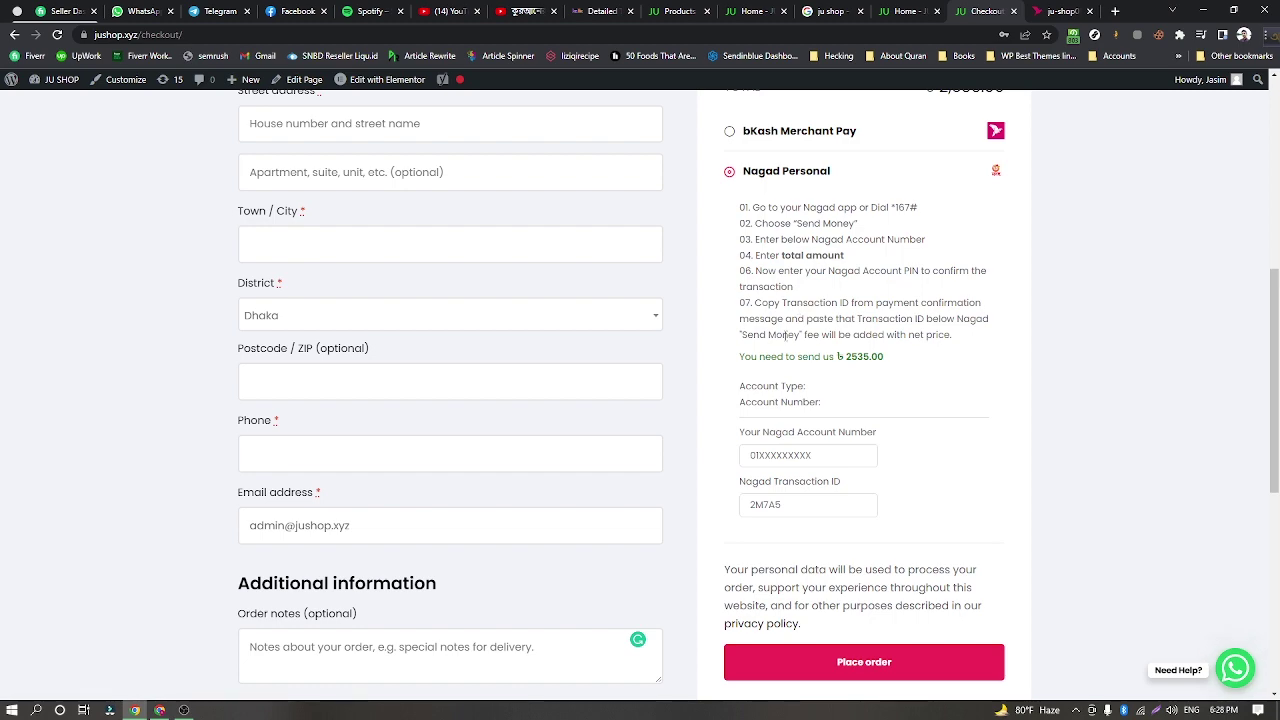
pyautogui.click(775, 452)
pyautogui.scroll(-1, 775, 452)
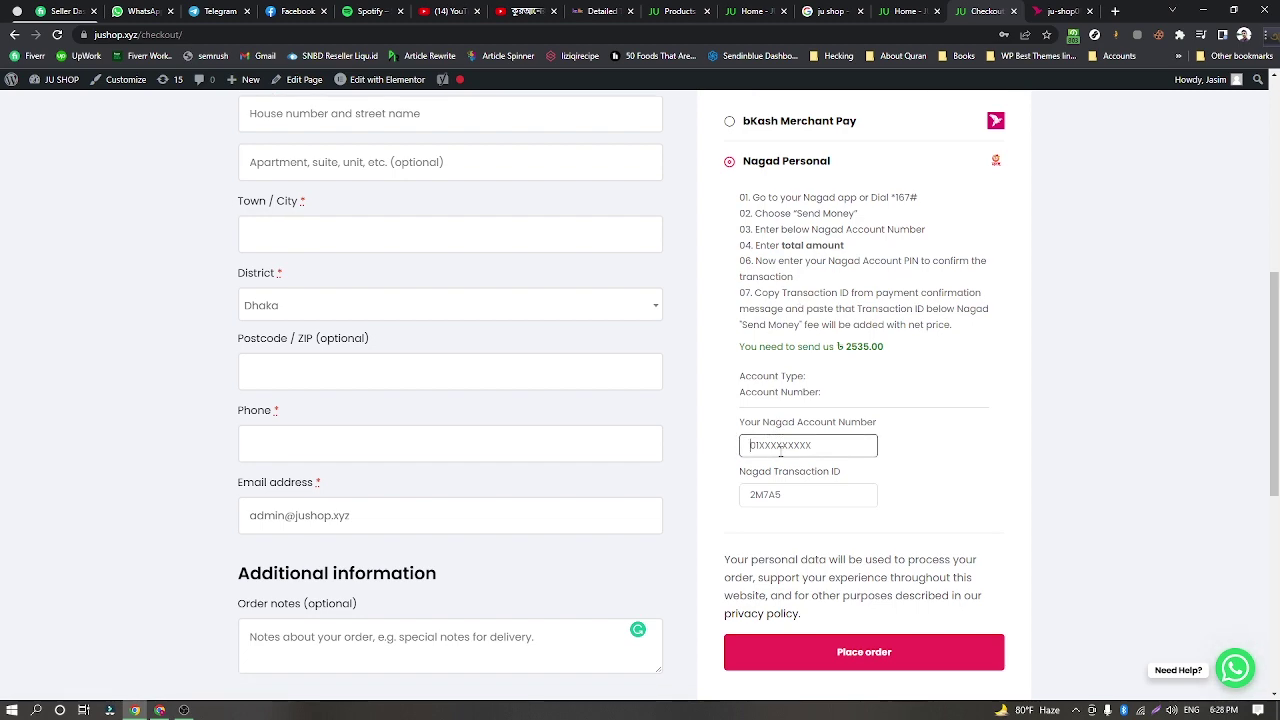
pyautogui.scroll(-1, 810, 440)
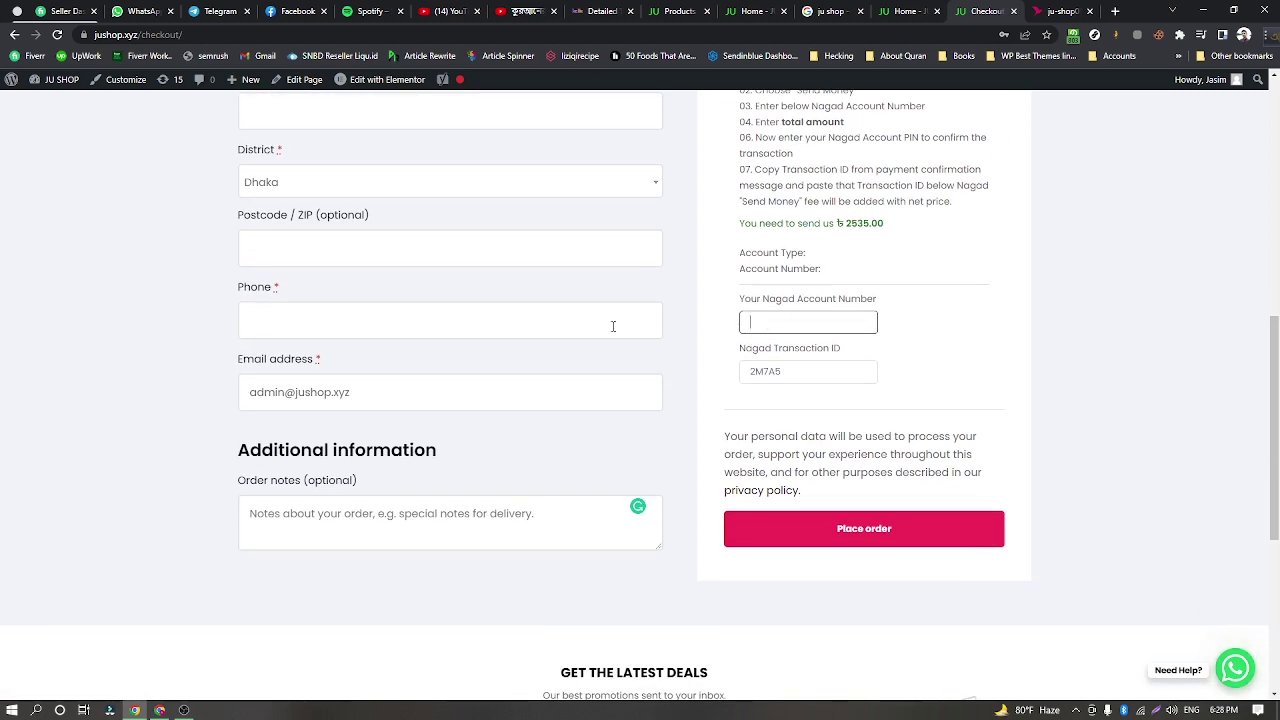
pyautogui.scroll(3, 600, 310)
pyautogui.scroll(1, 589, 296)
pyautogui.scroll(-3, 735, 323)
pyautogui.scroll(6, 828, 328)
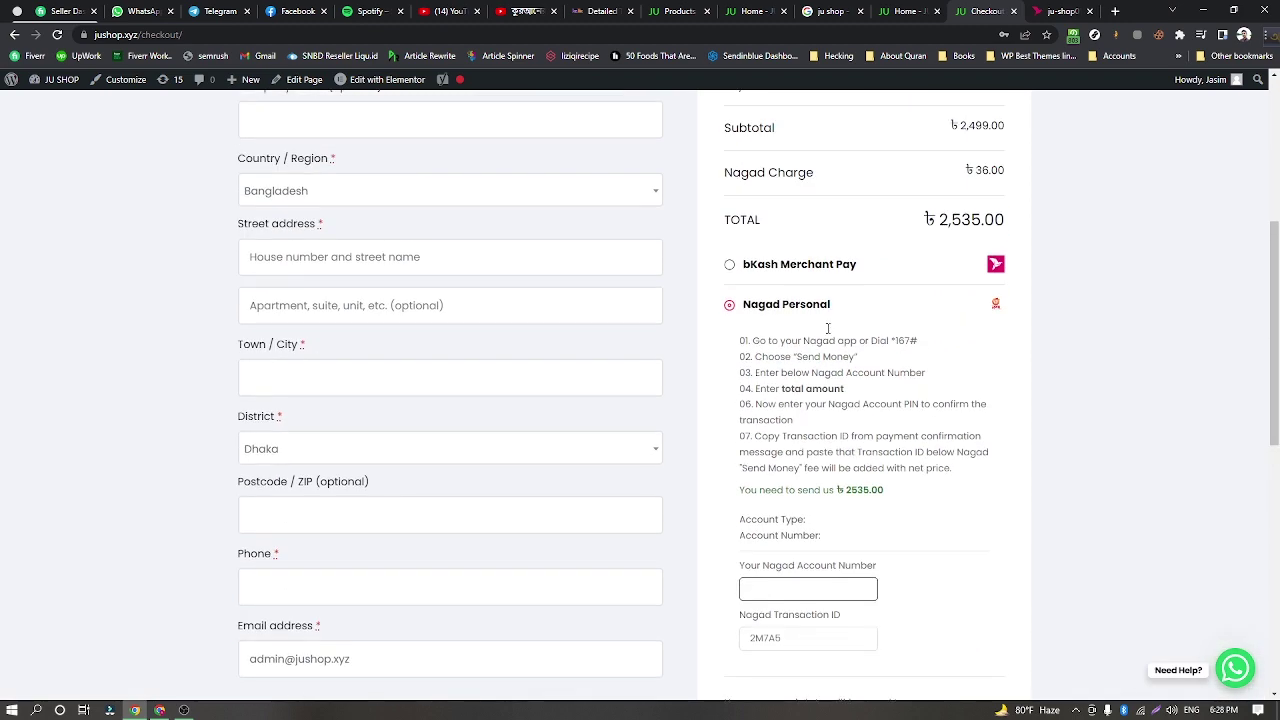